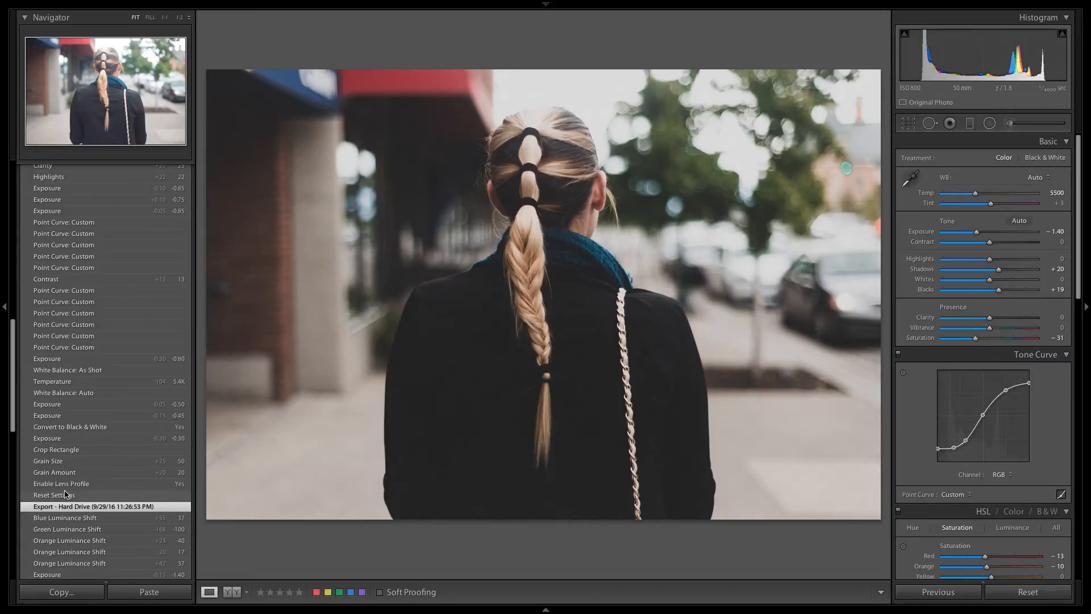
Step: Reset all the photo's develop settings and enable lens profile corrections
click(1016, 595)
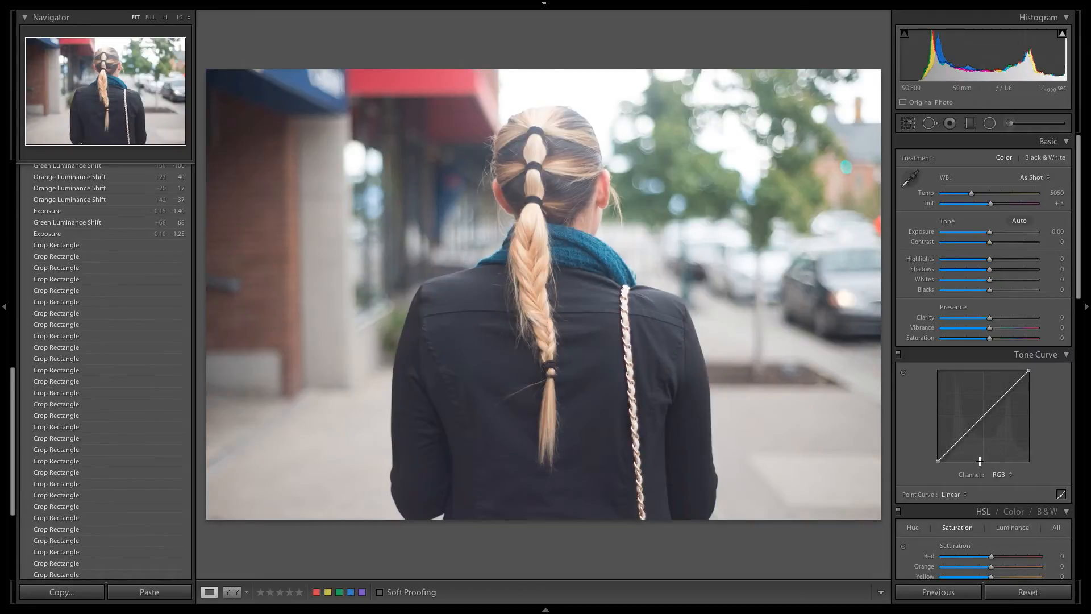
scroll(980, 461, down, 10)
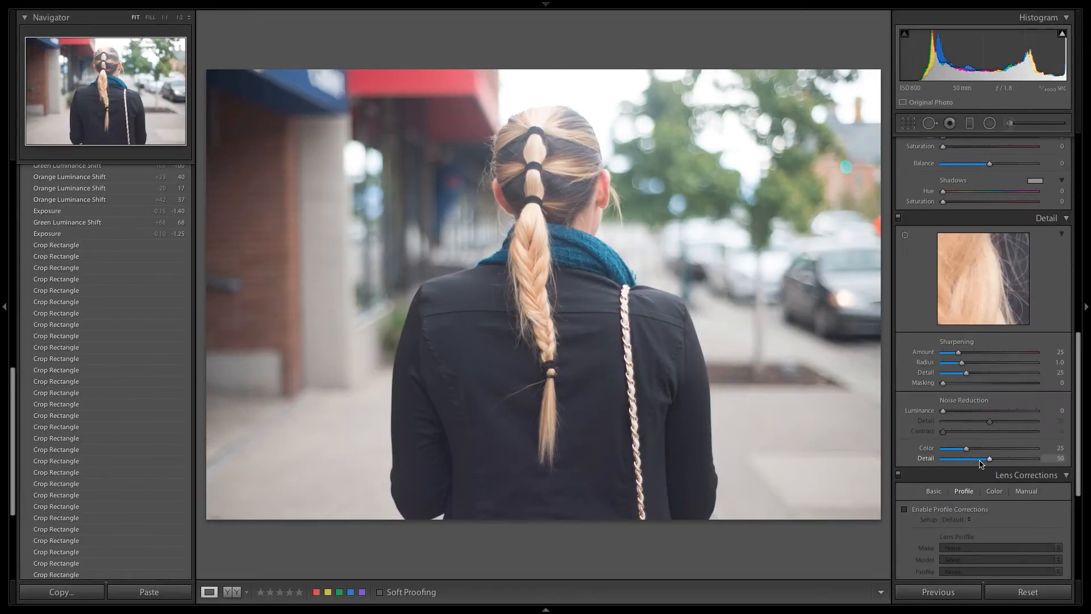
scroll(943, 515, down, 5)
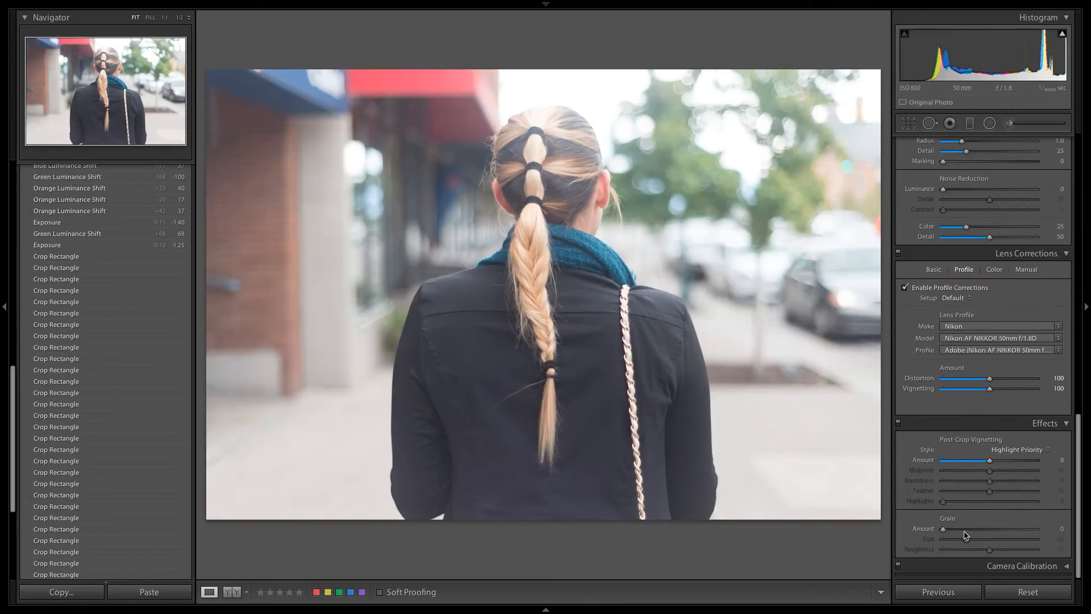
Step: Add film grain to the photo with an amount of 20 and a size of 50
click(962, 530)
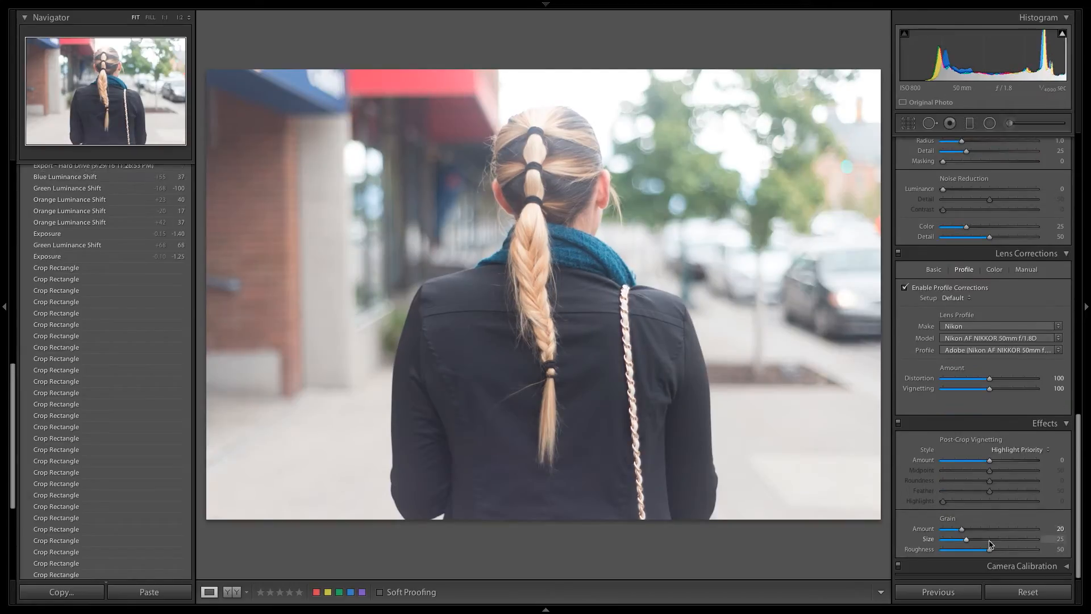
drag(966, 539, 990, 540)
Step: Convert the photo's treatment to Black & White
scroll(951, 385, up, 15)
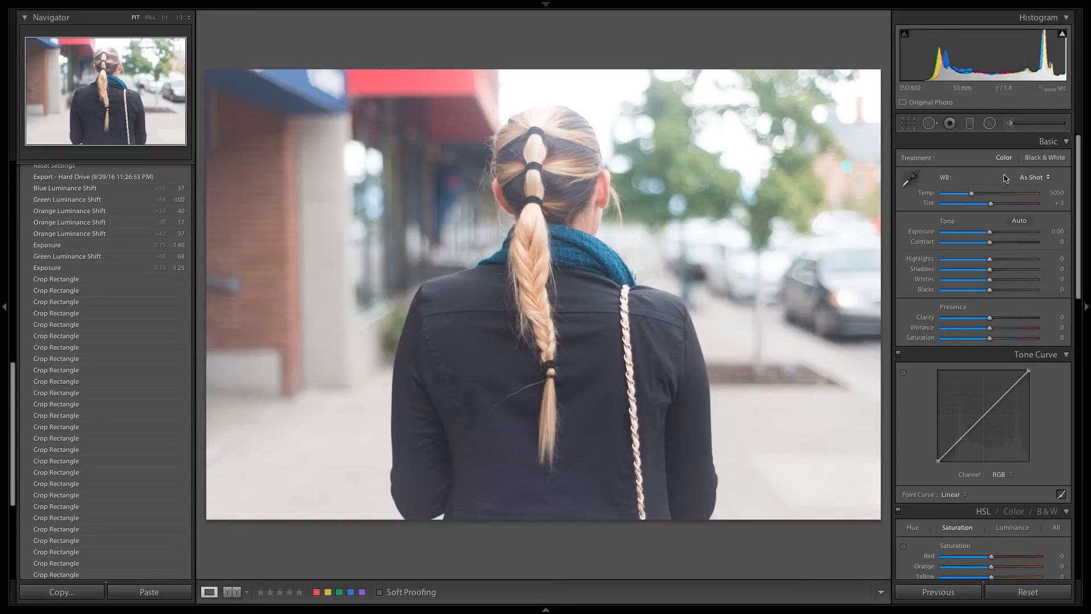
click(1057, 158)
scroll(1023, 284, down, 15)
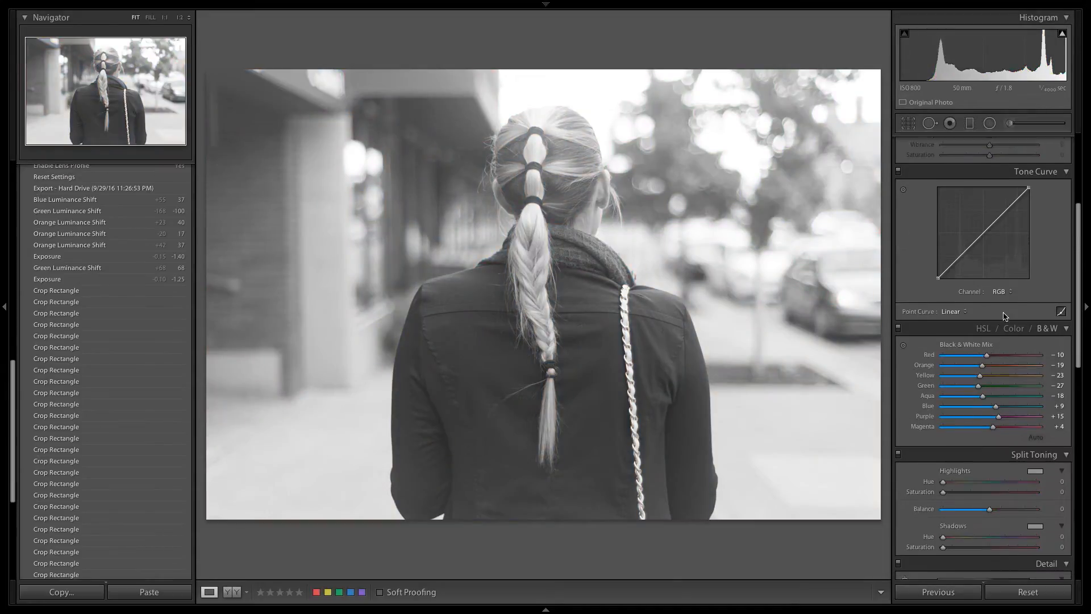
Step: Add a shadow point to the tone curve, pull it down slightly, and set the exposure to −0.35
scroll(1001, 310, up, 15)
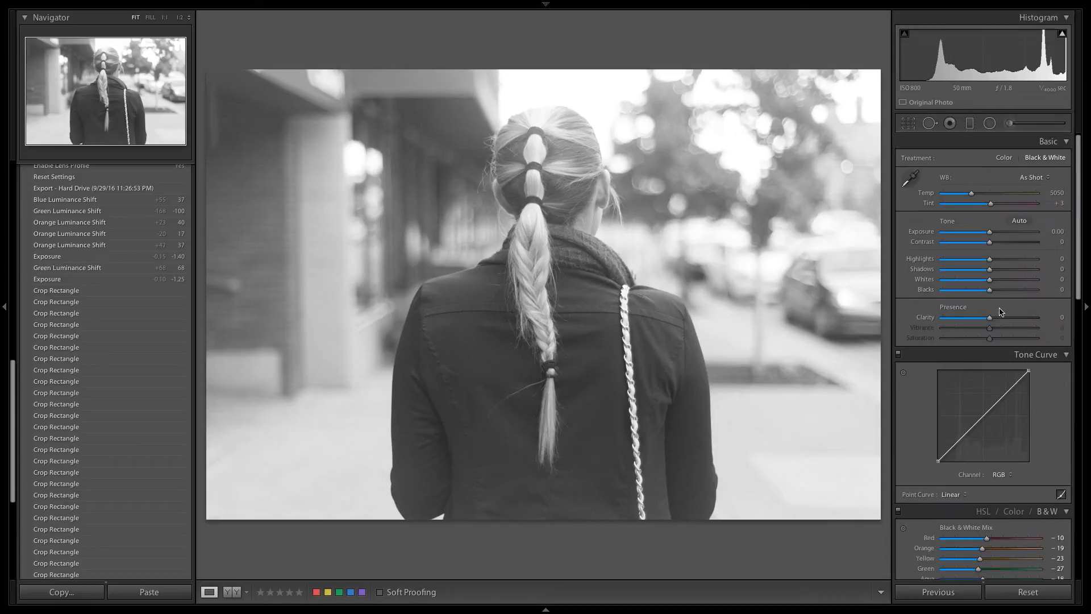
drag(962, 436, 962, 441)
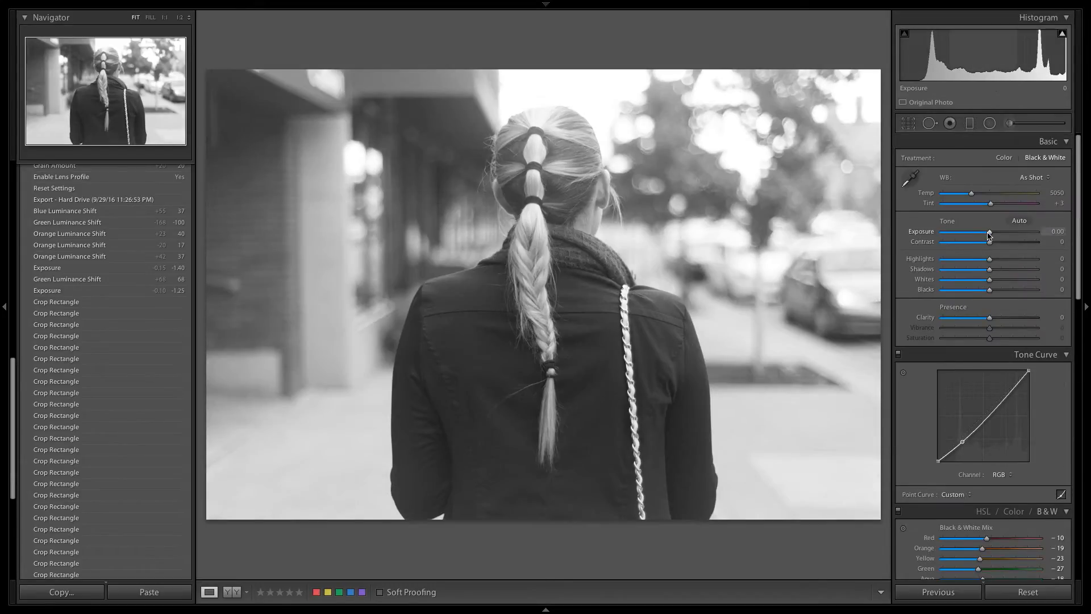
drag(990, 235, 985, 238)
Step: Shape the tone curve into a faded S-curve with raised highlight and midtone points, a lifted black point and a lowered white point
drag(1002, 400, 1029, 379)
drag(938, 460, 937, 455)
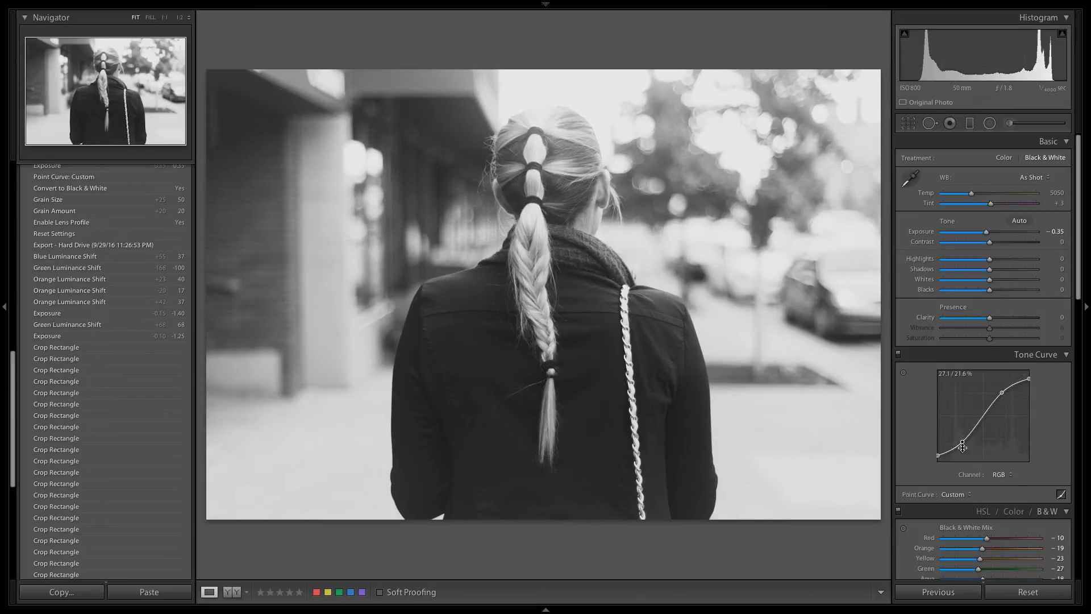
drag(983, 420, 982, 412)
drag(1029, 378, 1029, 381)
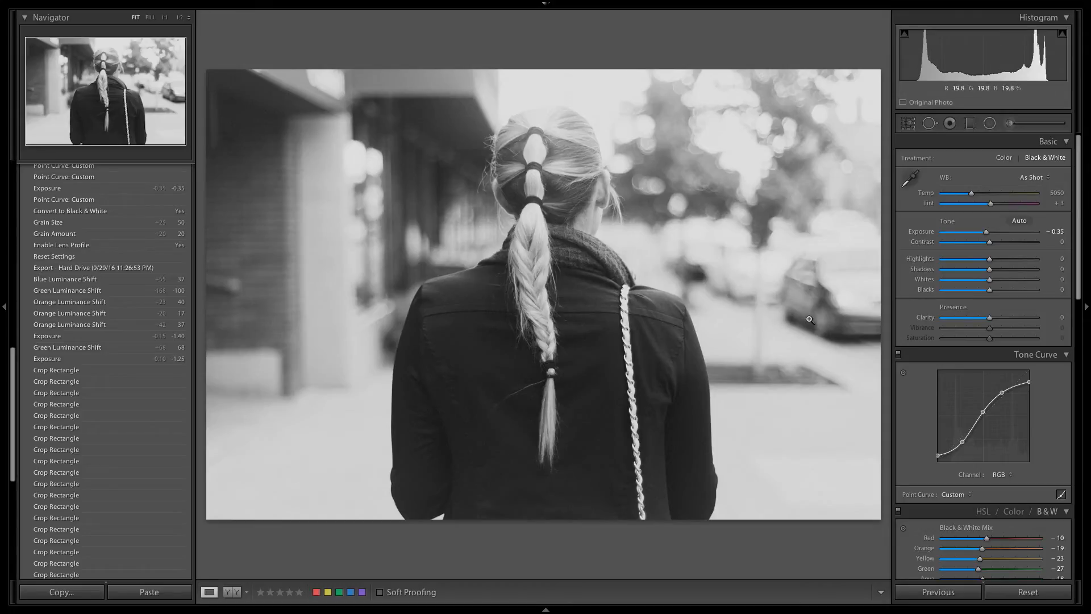
Step: Set the exposure to −0.75 and raise the tone curve's midtone and highlight points slightly
drag(987, 232, 985, 236)
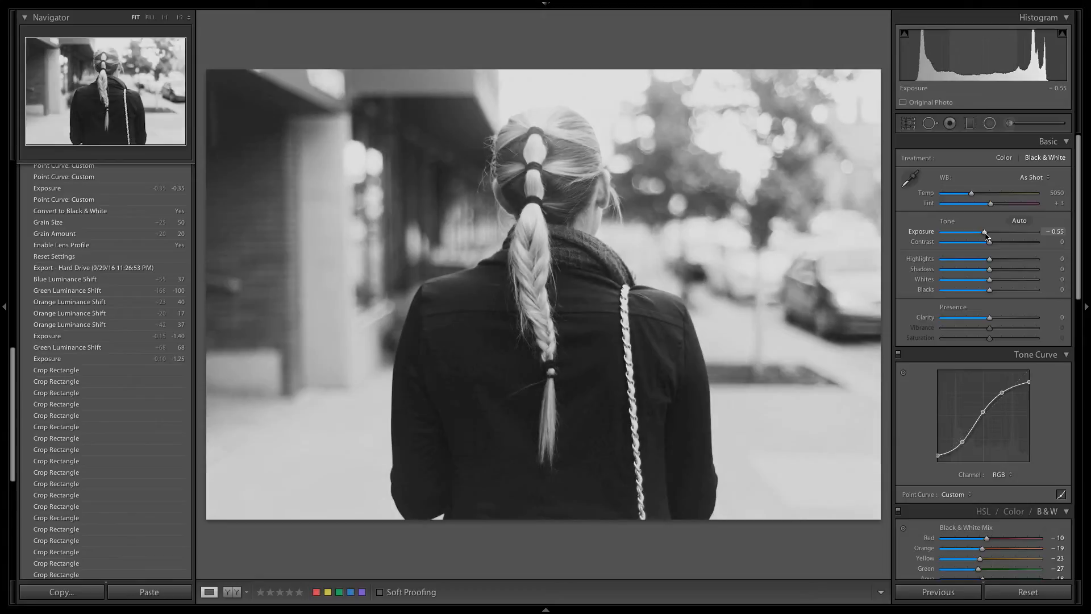
key(Down)
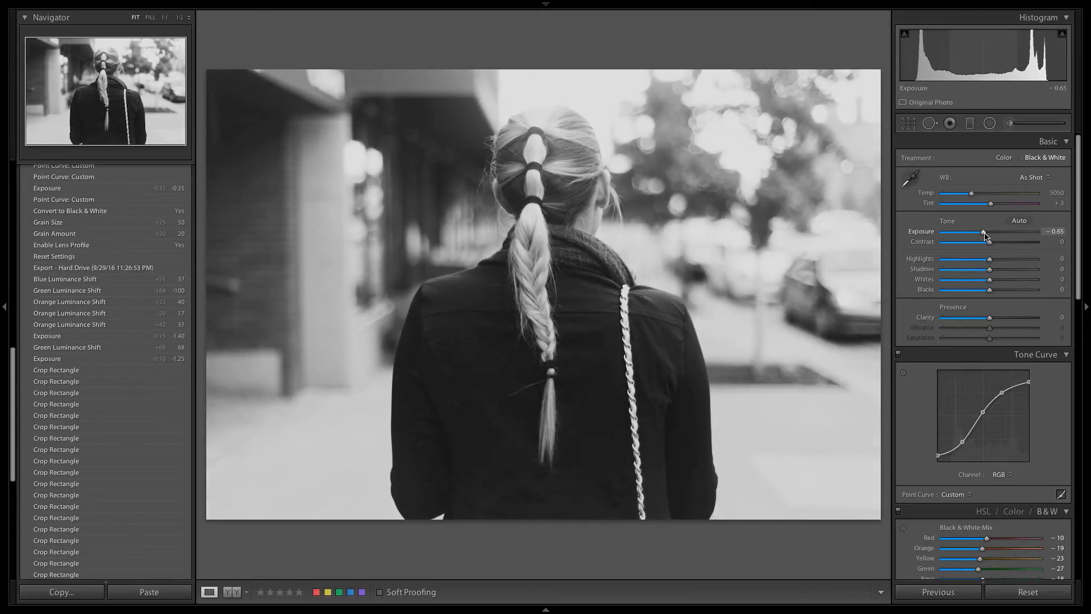
key(Down)
key(Down)
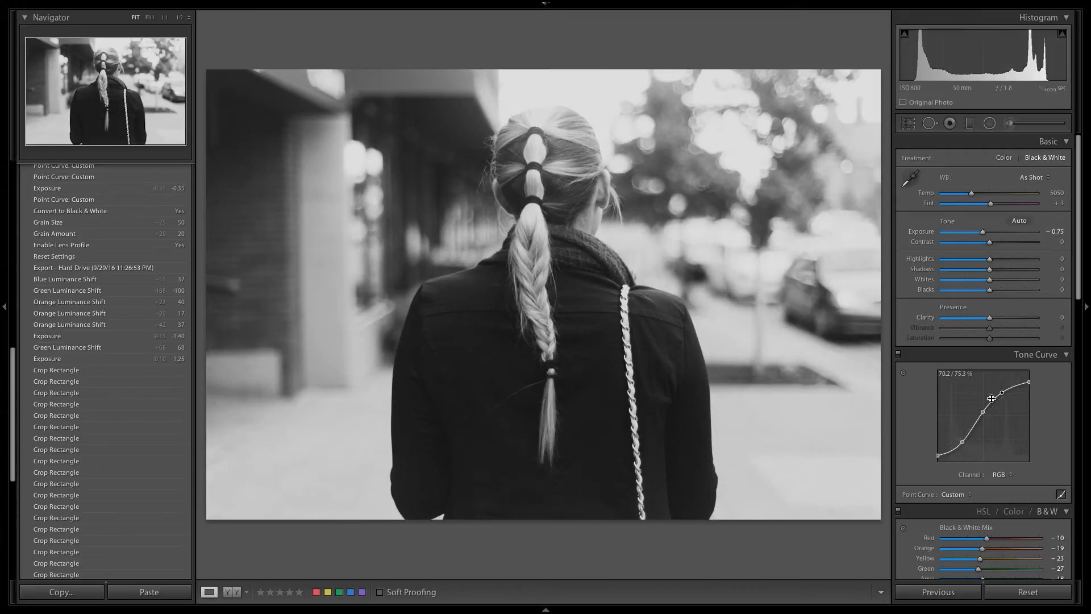
drag(1003, 393, 984, 406)
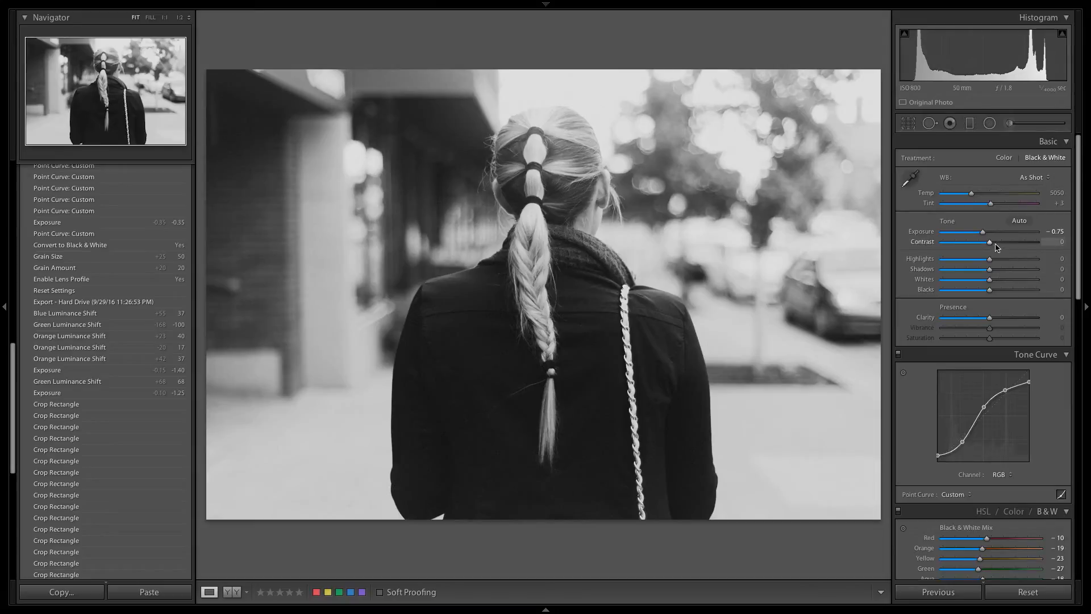
Step: Set the contrast to +13, the clarity to +7 and the exposure to −0.80
drag(990, 242, 996, 244)
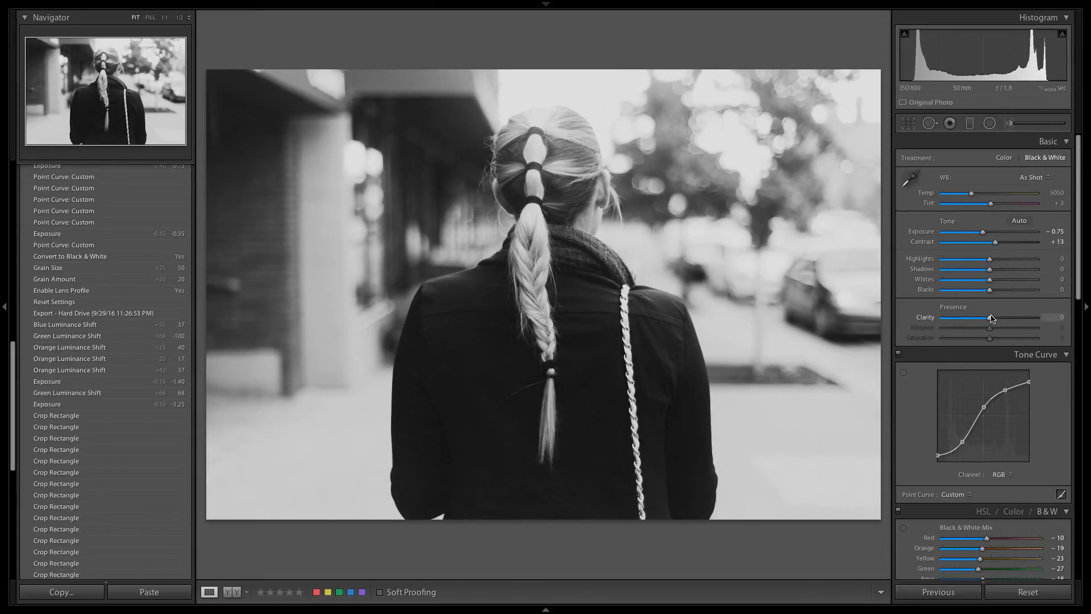
drag(992, 318, 994, 319)
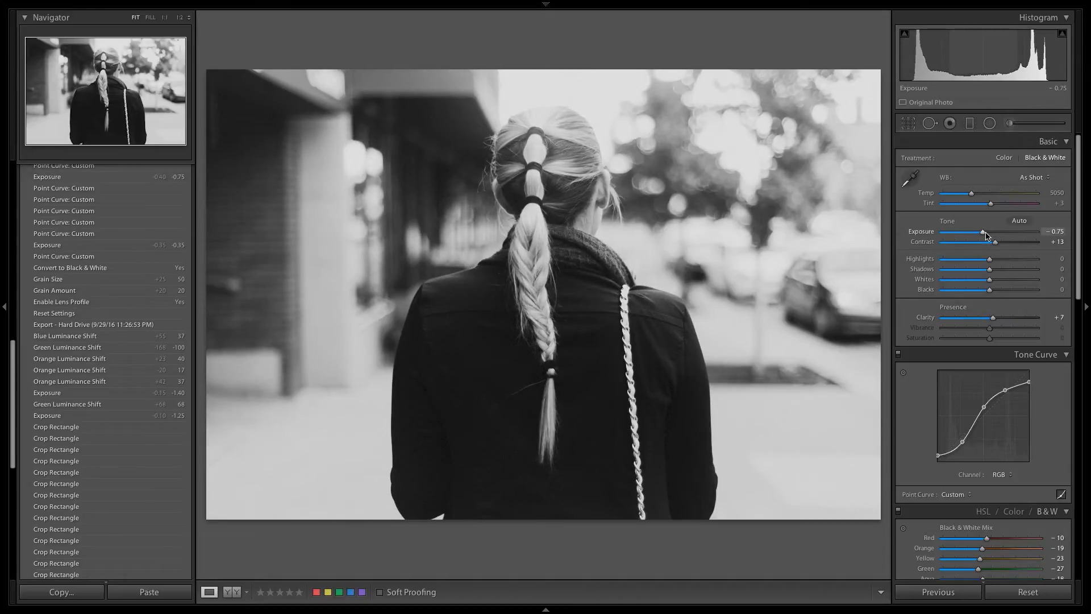
drag(986, 235, 984, 236)
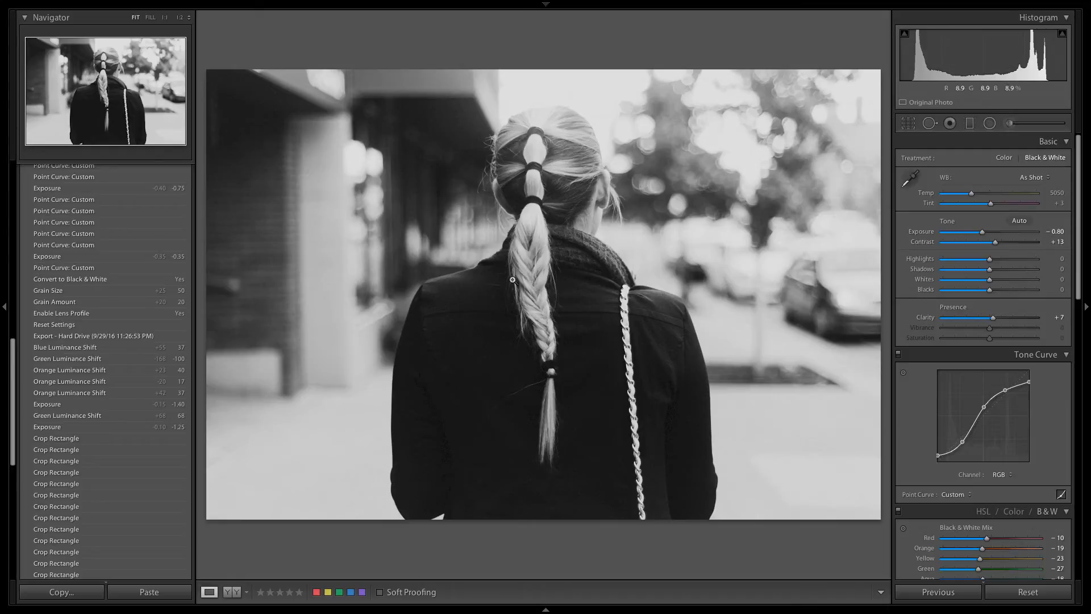
Step: Set the blacks to −9, the clarity to +11 and the highlights to −7
drag(989, 291, 986, 293)
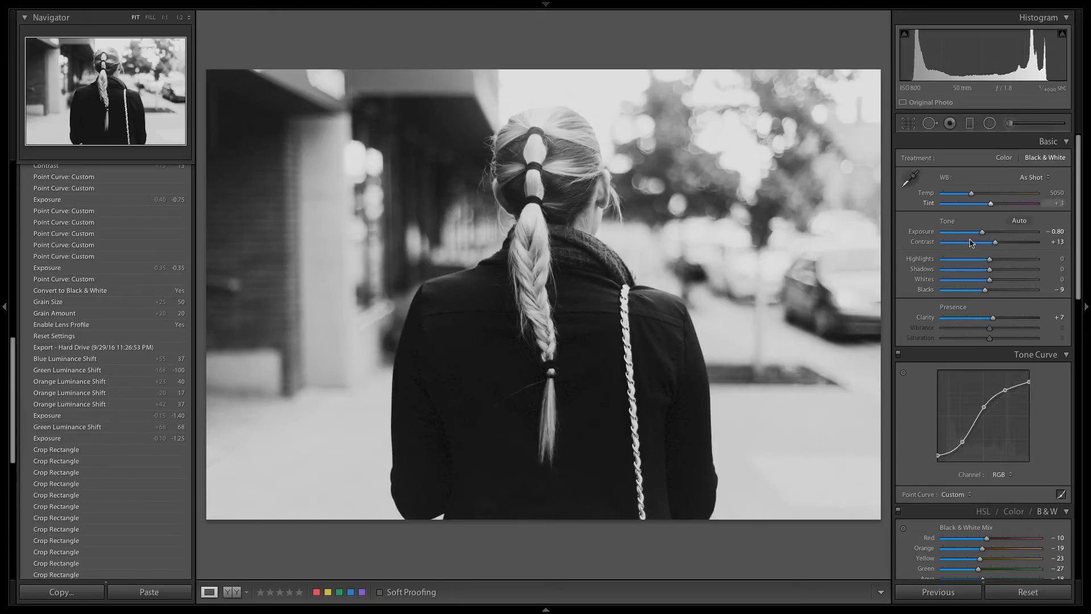
drag(982, 232, 984, 238)
drag(993, 317, 995, 317)
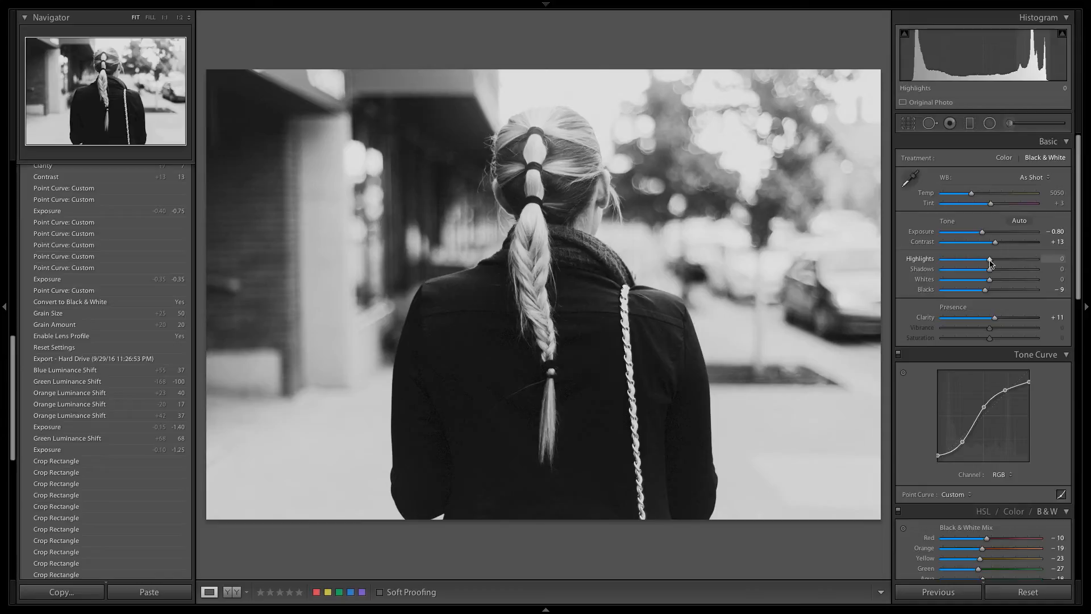
drag(990, 263, 987, 263)
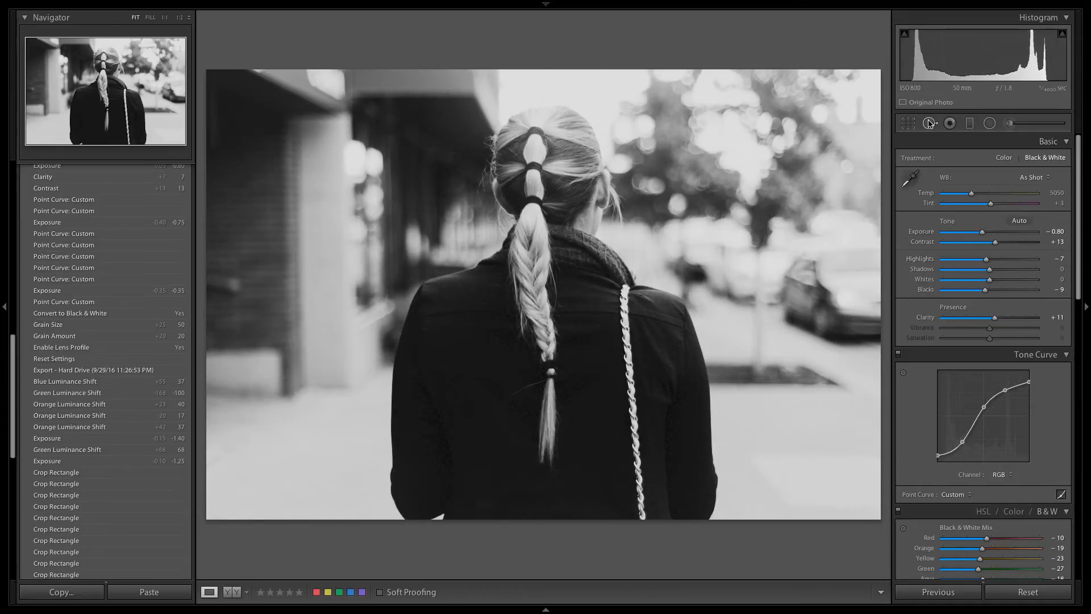
Step: Crop the photo slightly tighter from its upper-left corner with the aspect ratio locked
click(909, 124)
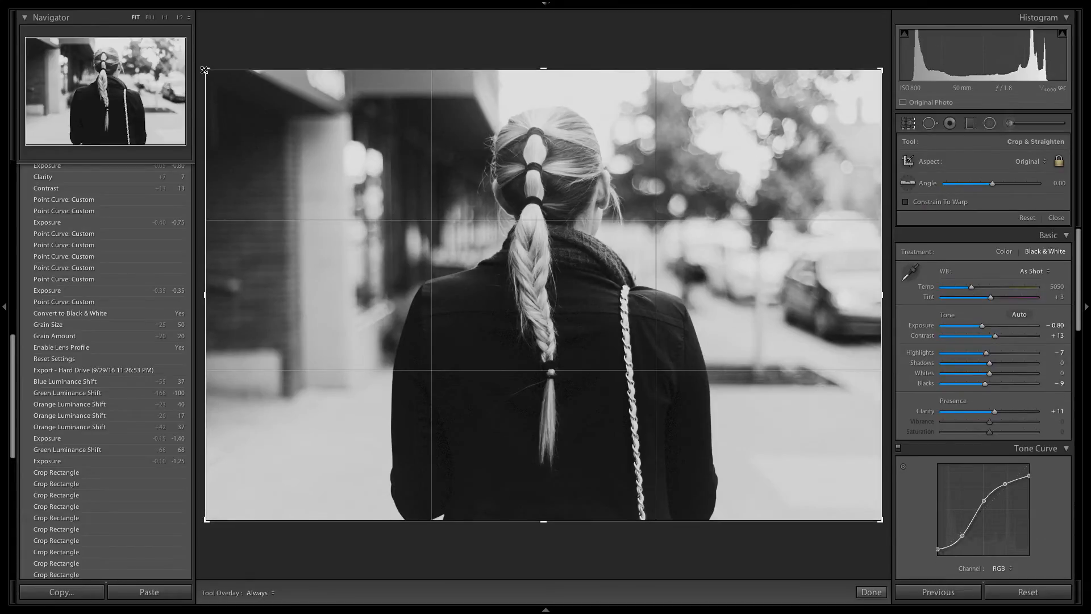
drag(205, 70, 174, 70)
drag(167, 69, 183, 75)
key(r)
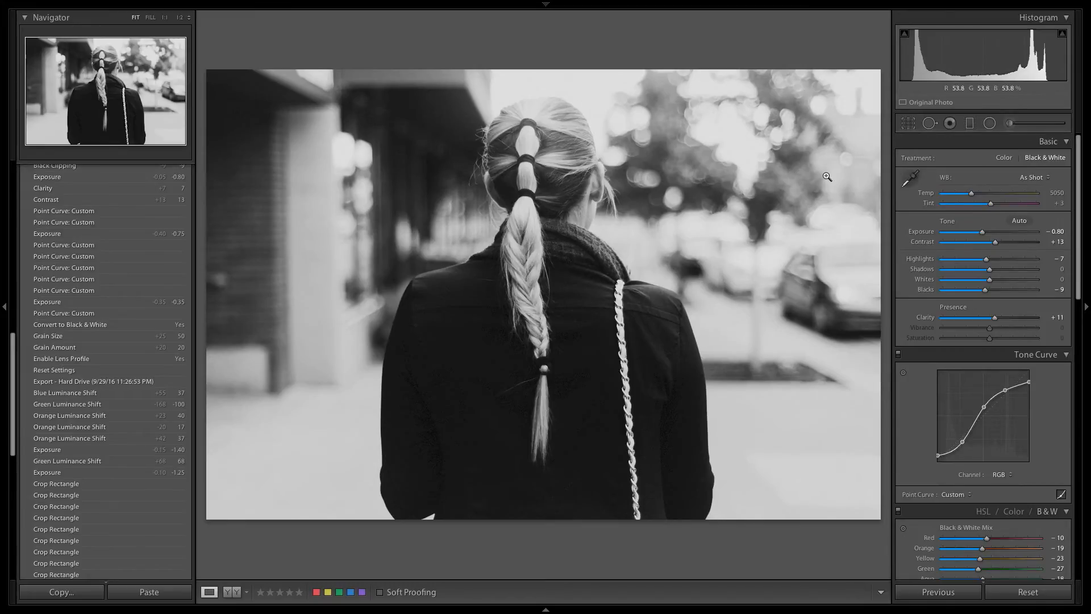
Step: Reposition the photo within the crop frame so the woman sits slightly further right, and apply the crop
click(908, 123)
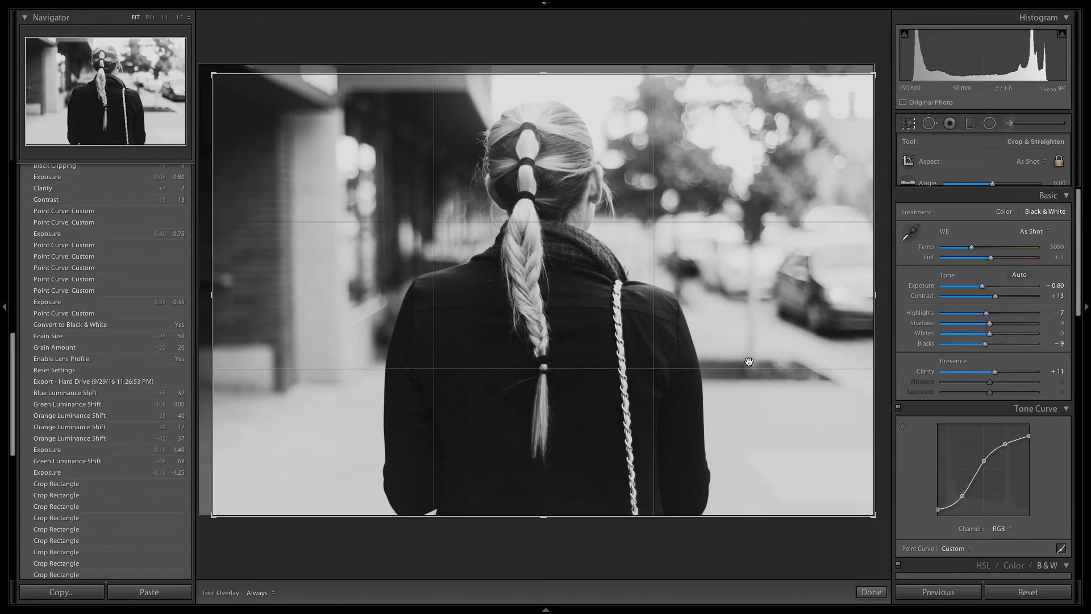
drag(748, 363, 749, 362)
key(Return)
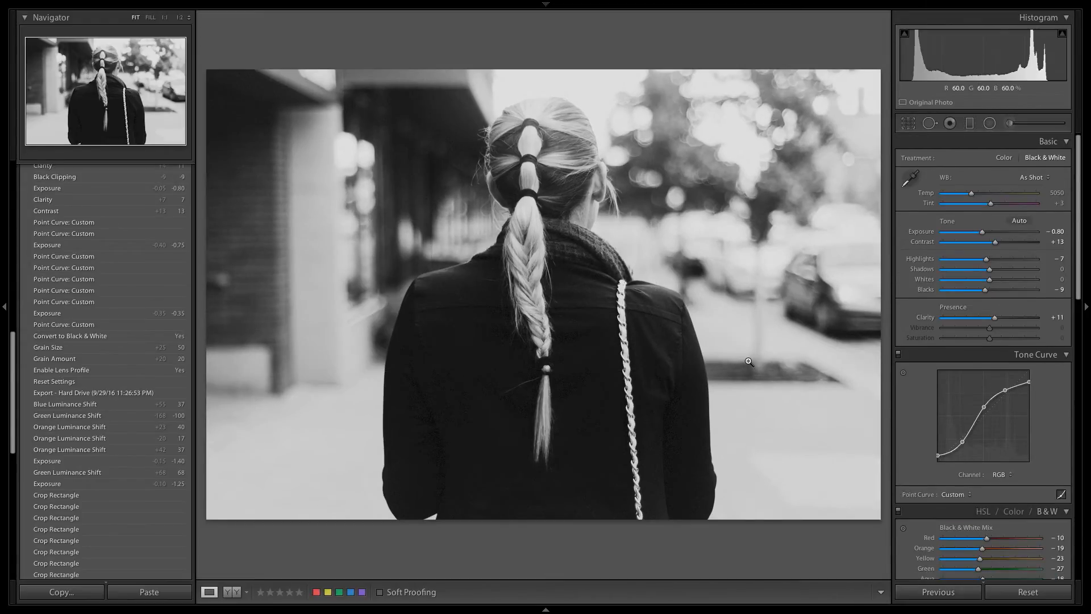
click(914, 122)
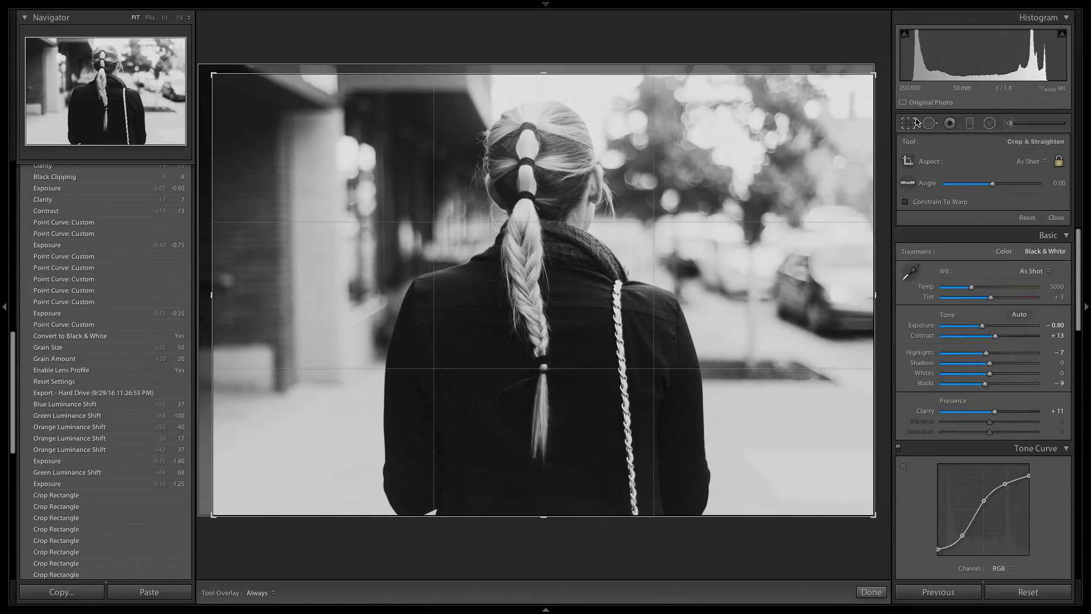
click(915, 122)
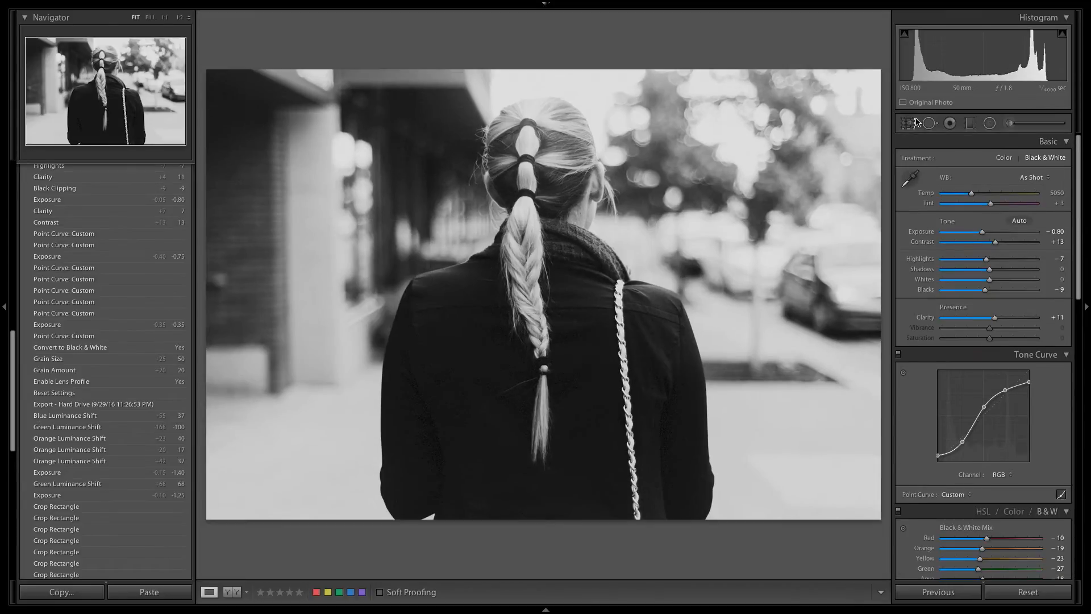
click(916, 122)
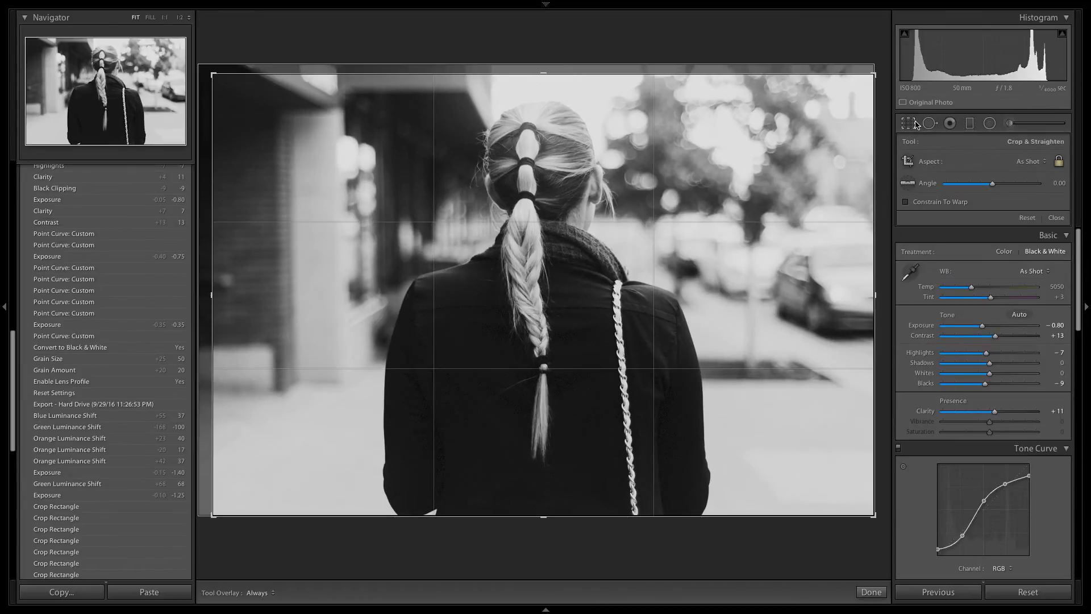
drag(781, 271, 787, 272)
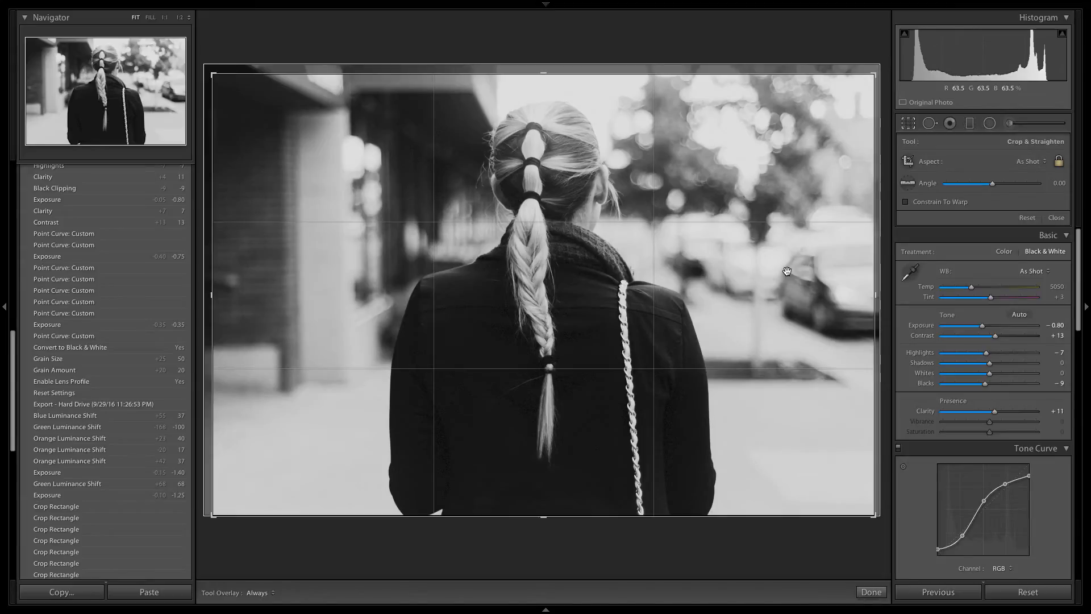
drag(793, 376, 792, 376)
key(Return)
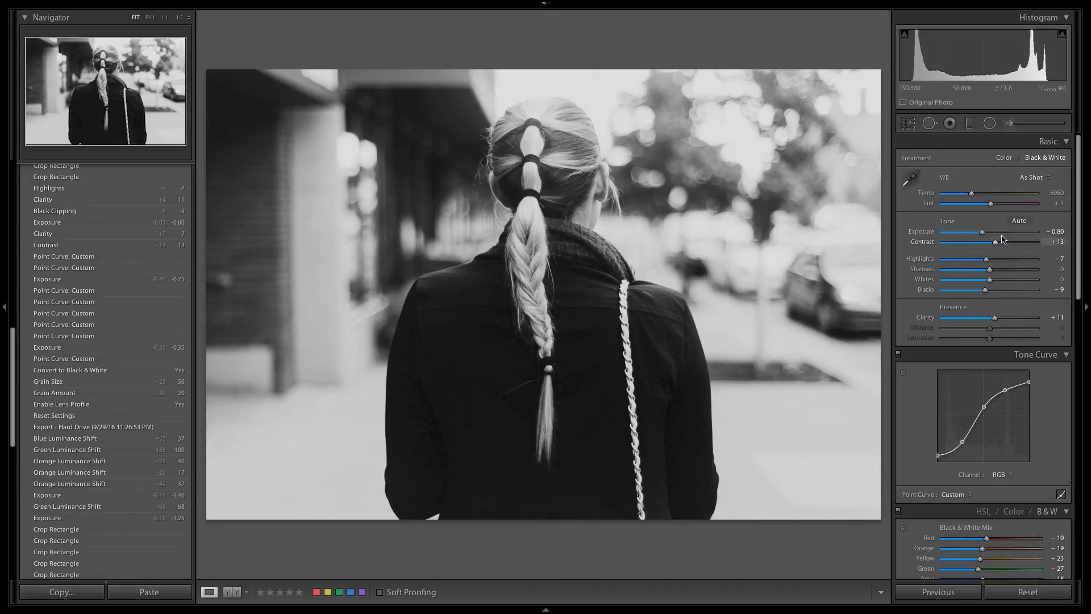
Step: Set the exposure to −0.90, then fine-tune the tone curve's highlight point and lower its white point to about 85%
drag(983, 233, 981, 234)
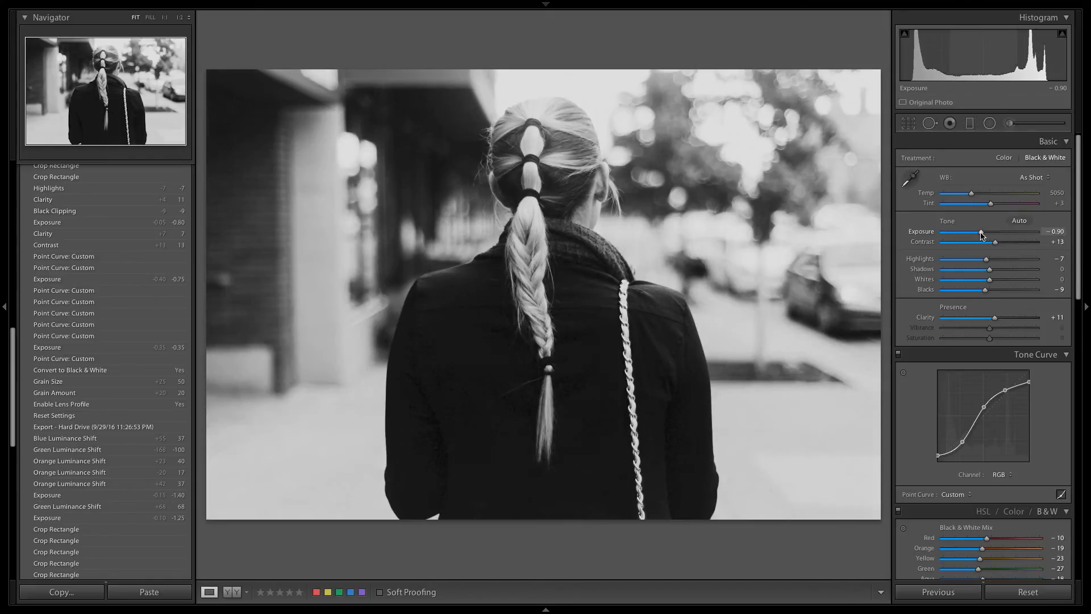
scroll(1055, 271, down, 3)
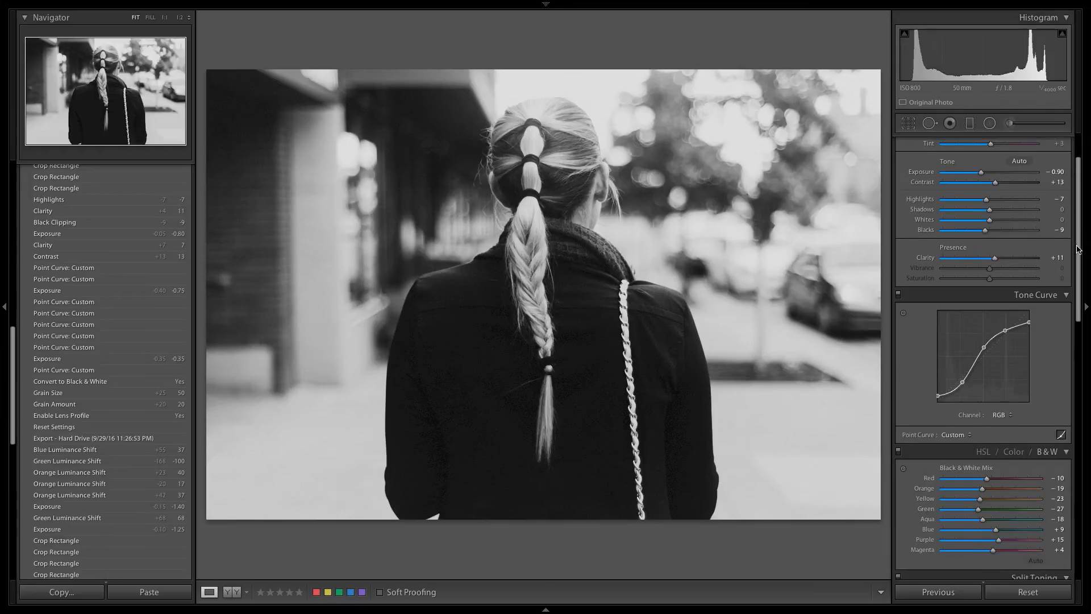
drag(1005, 330, 1007, 329)
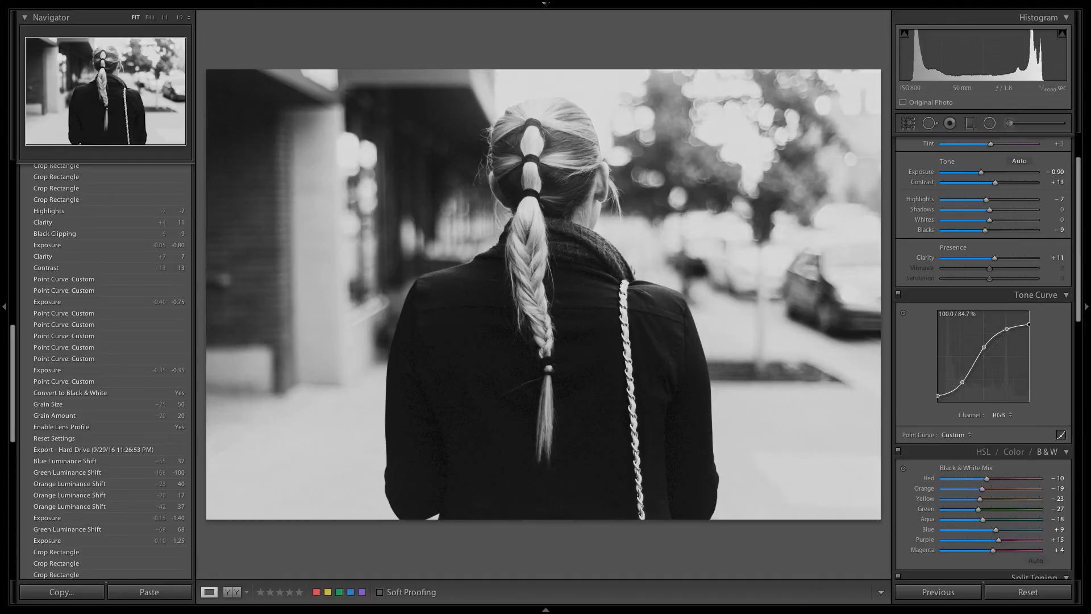
drag(1029, 325, 1029, 325)
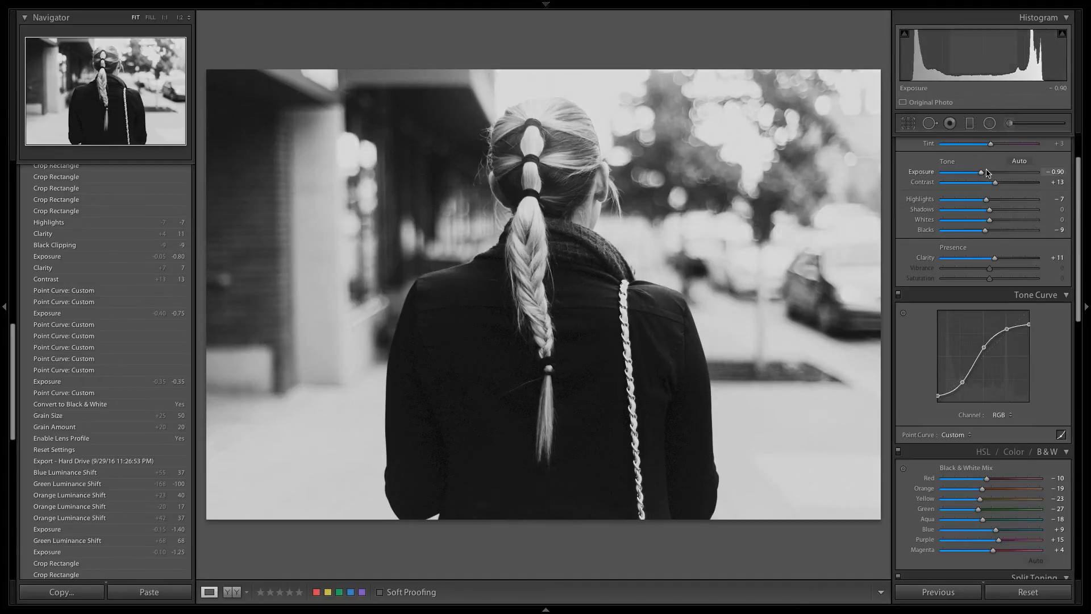
Step: Set the exposure to −1.00
mouse_move(1080, 208)
mouse_down()
mouse_move(1080, 440)
mouse_move(1081, 187)
mouse_up()
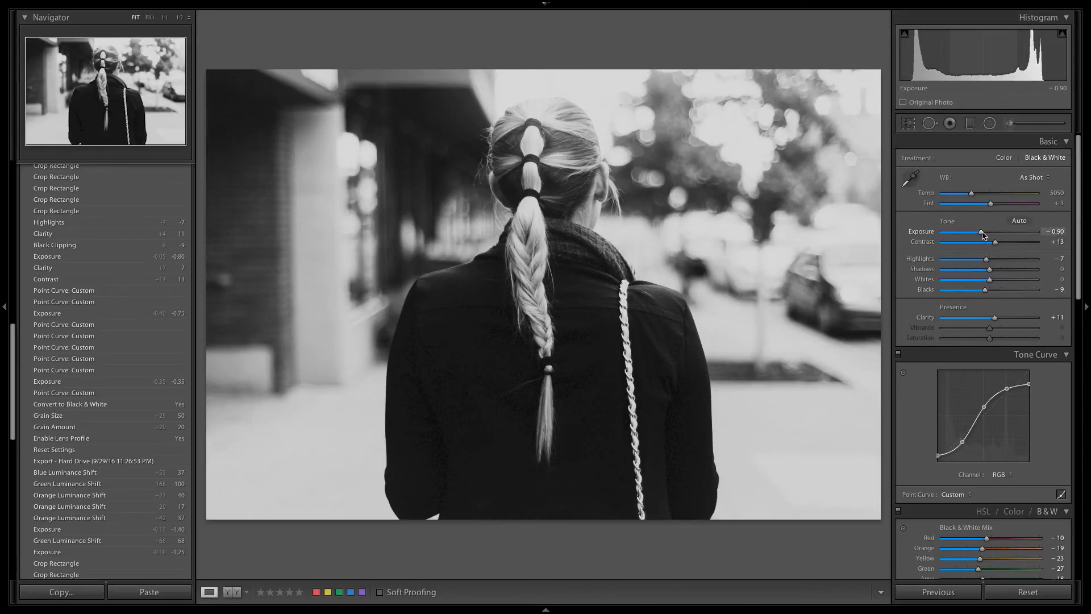
drag(982, 234, 981, 234)
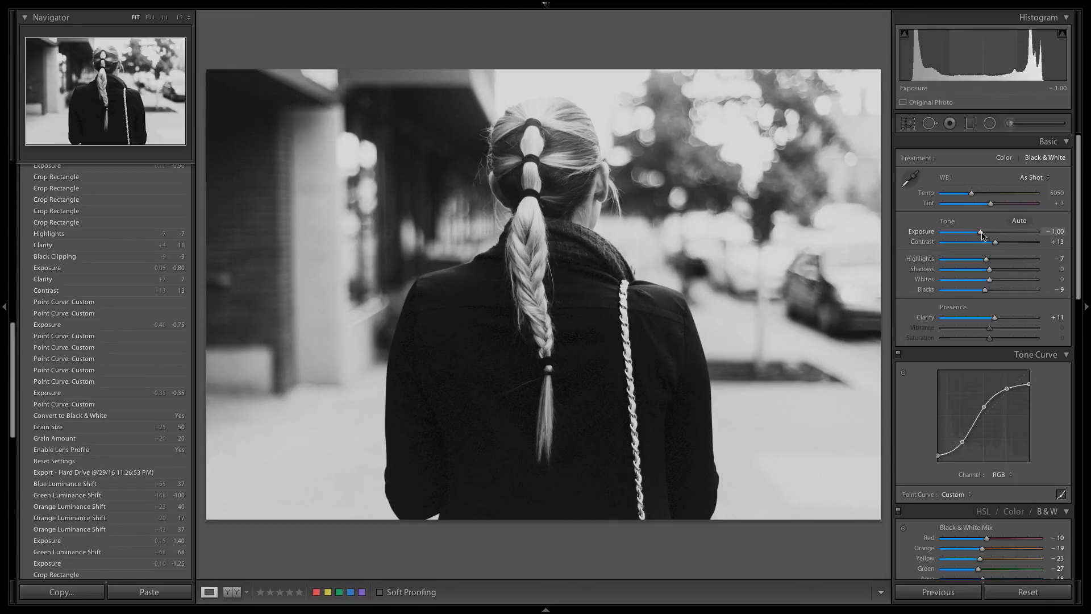
Step: Try several highlight settings for the photo, including +8, and set the highlights to −12
drag(988, 262, 994, 263)
key(ctrl+z)
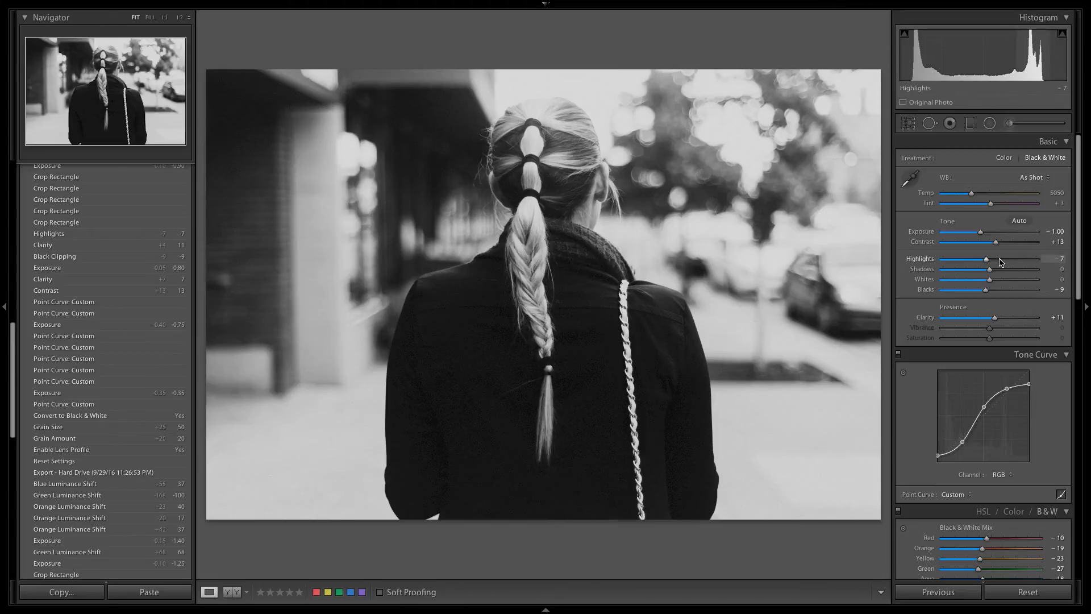
click(994, 262)
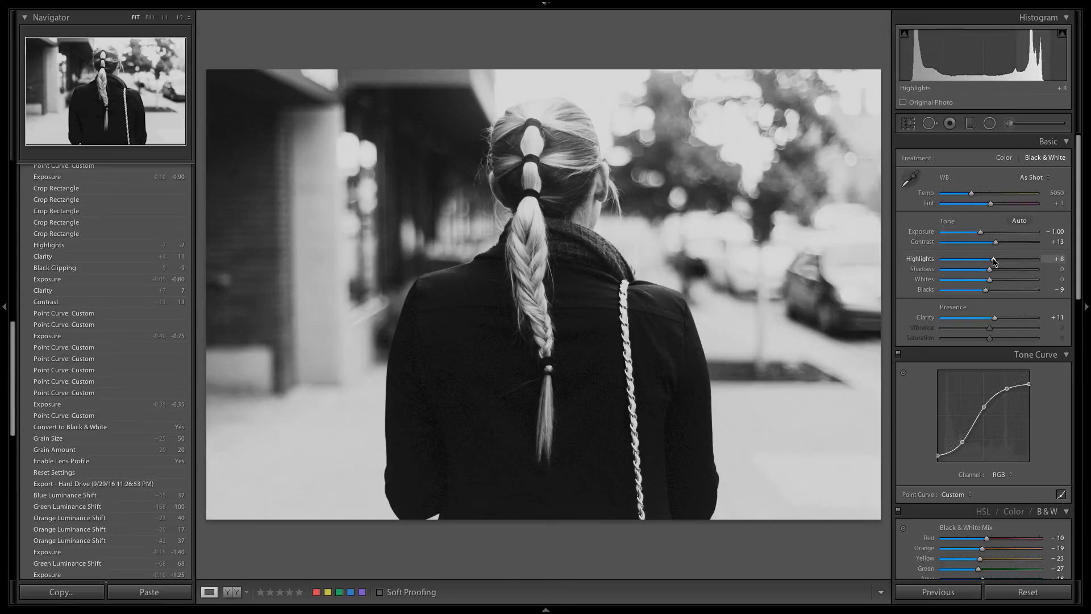
drag(994, 262, 985, 263)
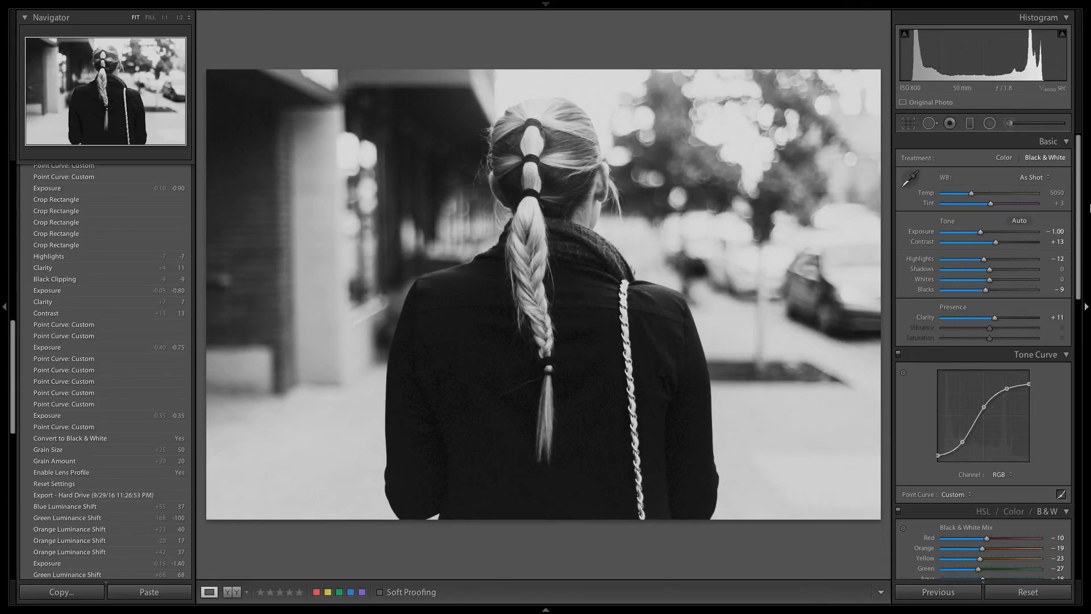
Step: In the black-and-white mix, set red to −20, orange to +6, yellow to −17 and green to −20
drag(1078, 190, 1077, 274)
mouse_move(987, 317)
mouse_down()
mouse_move(998, 320)
mouse_move(981, 320)
mouse_move(991, 331)
mouse_up()
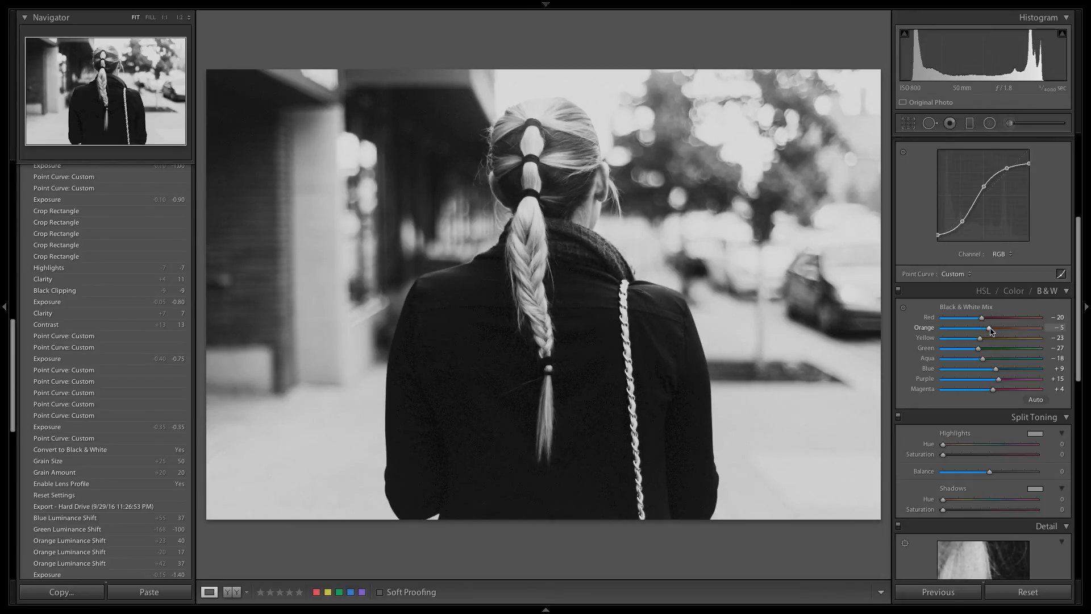
drag(990, 332, 994, 332)
click(990, 339)
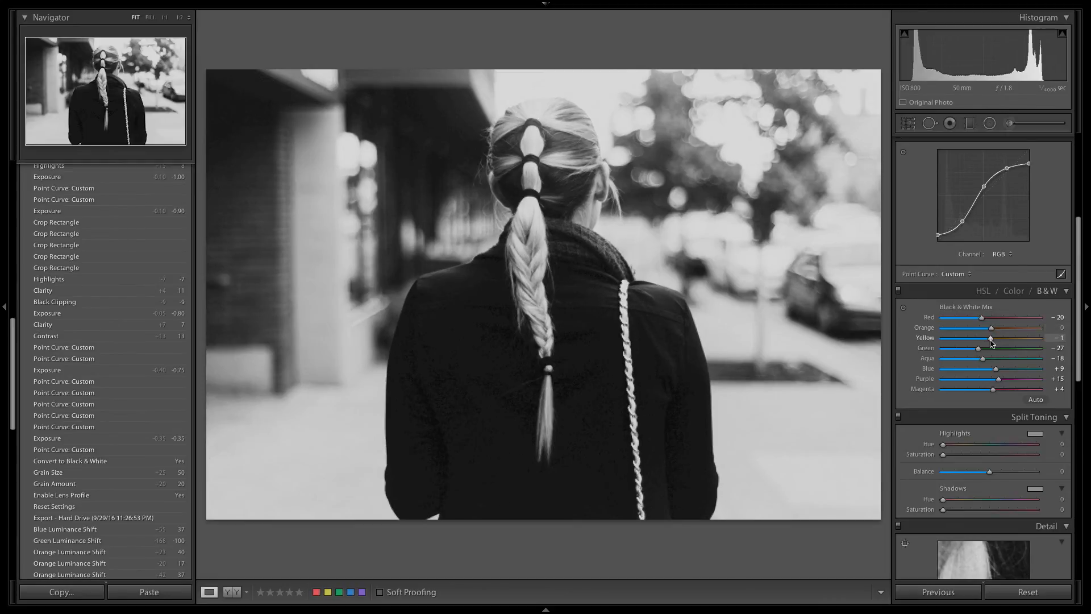
drag(991, 339, 984, 341)
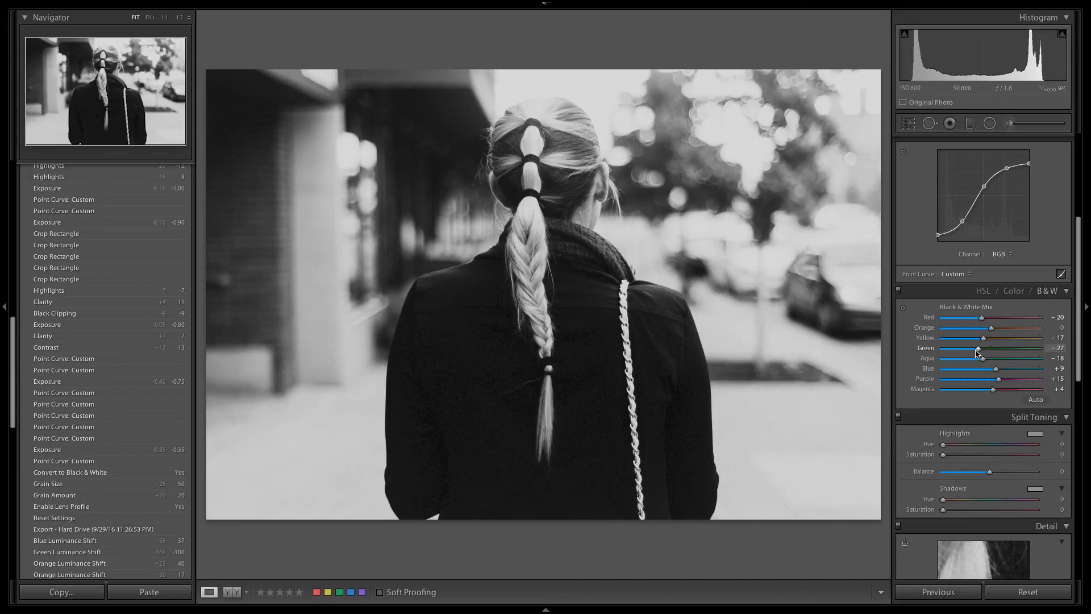
drag(977, 352, 994, 334)
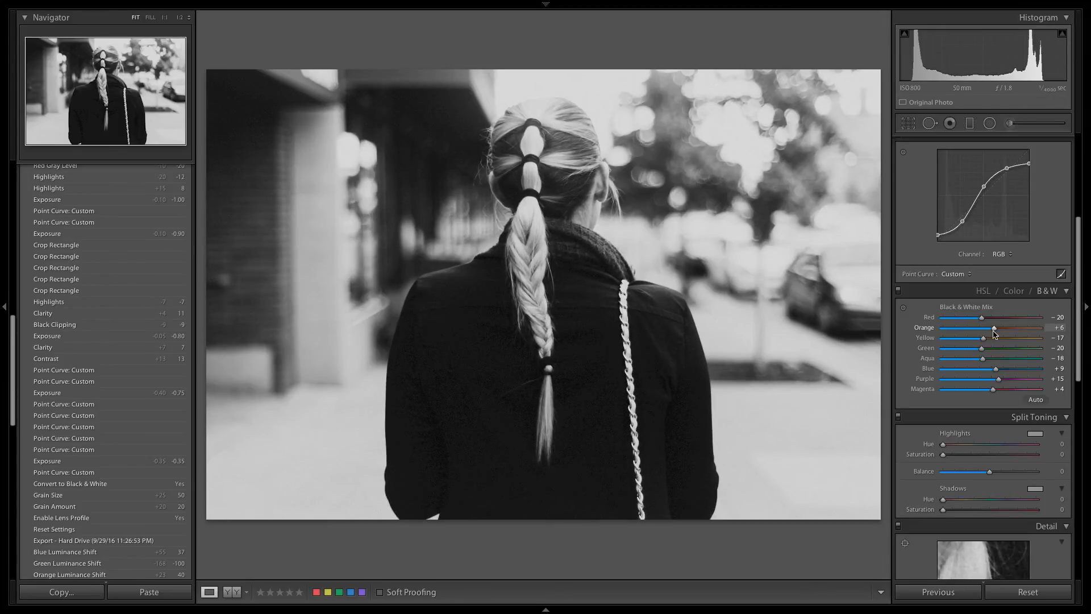
Step: Darken the photo slightly by setting the exposure to −1.10
scroll(995, 329, up, 5)
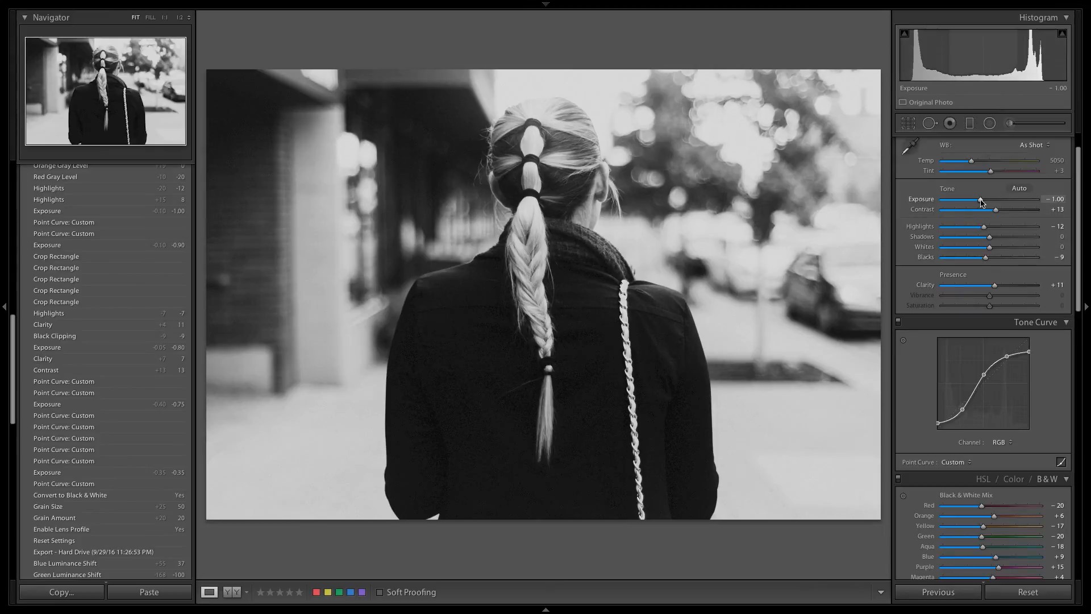
drag(981, 202, 981, 202)
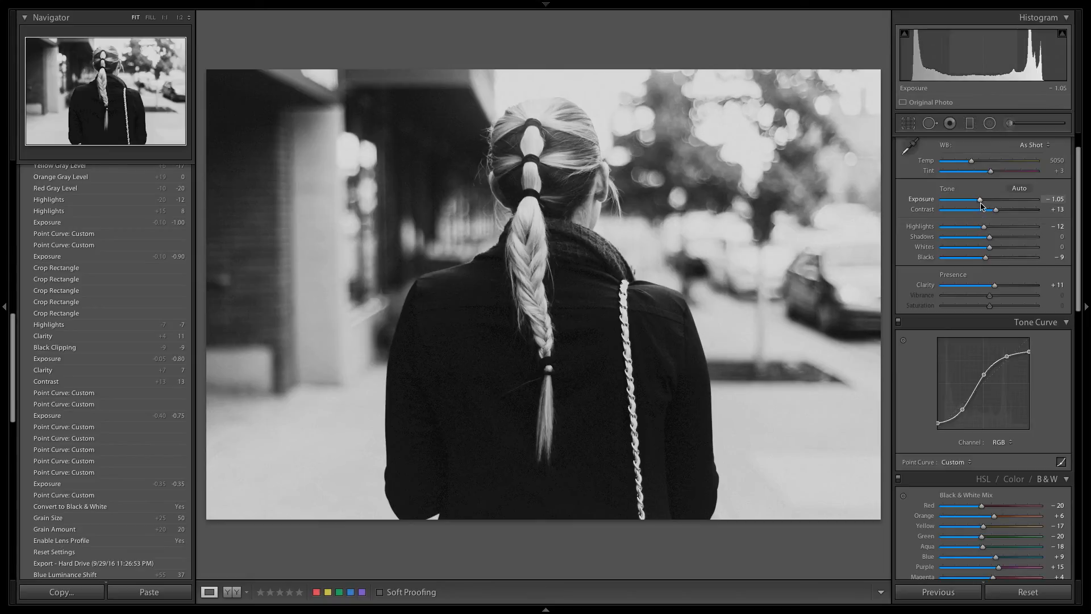
drag(981, 203, 980, 202)
Step: Set the highlights to −11 and the shadows to −19
drag(994, 230, 986, 235)
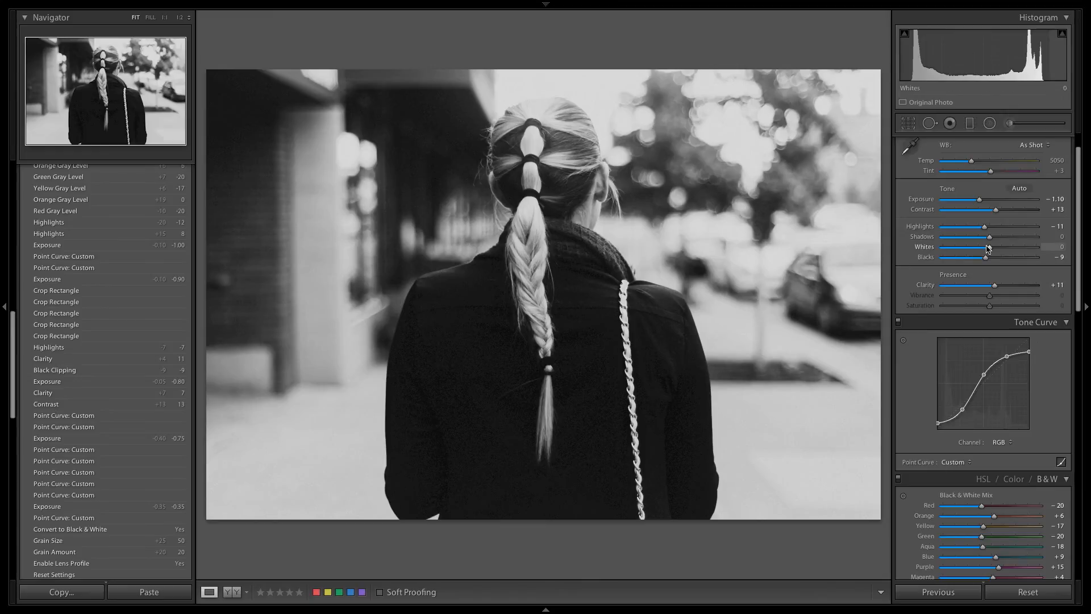
drag(990, 236, 982, 242)
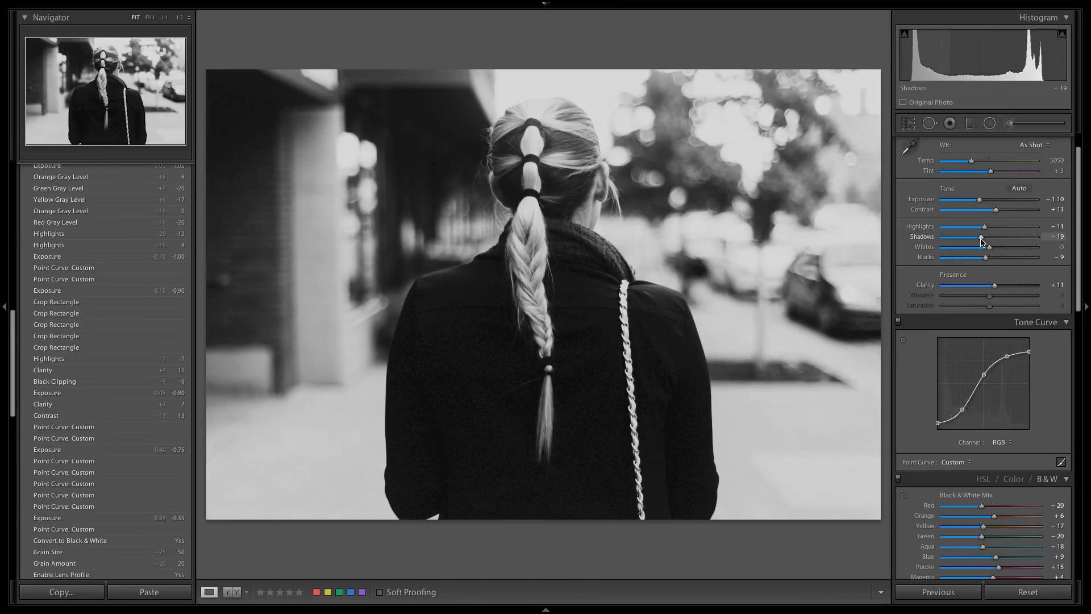
drag(982, 242, 981, 239)
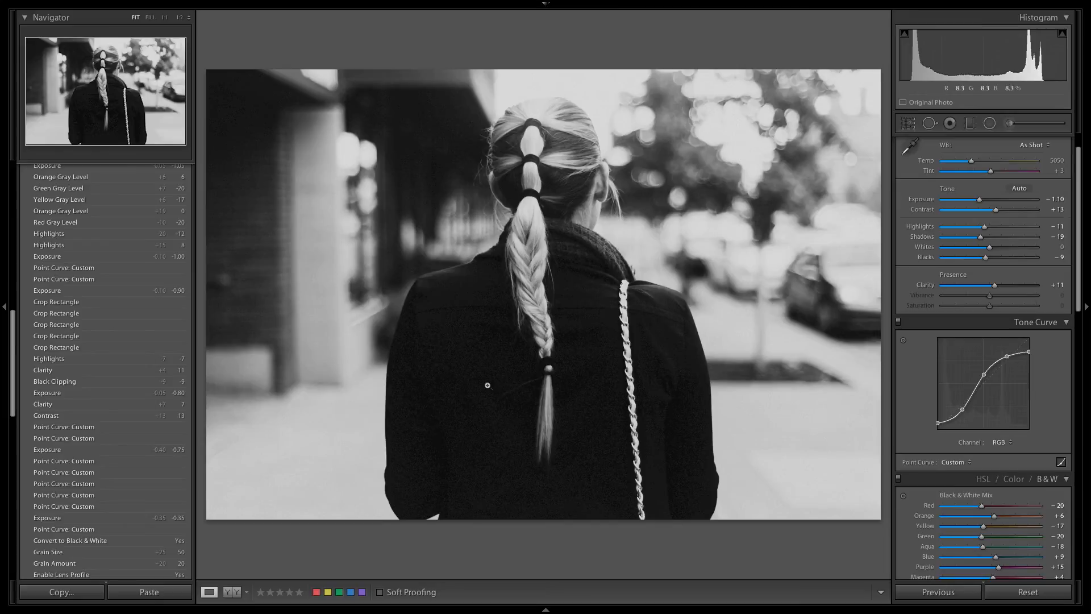
Step: Try grain amounts of 0 and 26 on the photo, undoing each change
drag(1078, 203, 1078, 466)
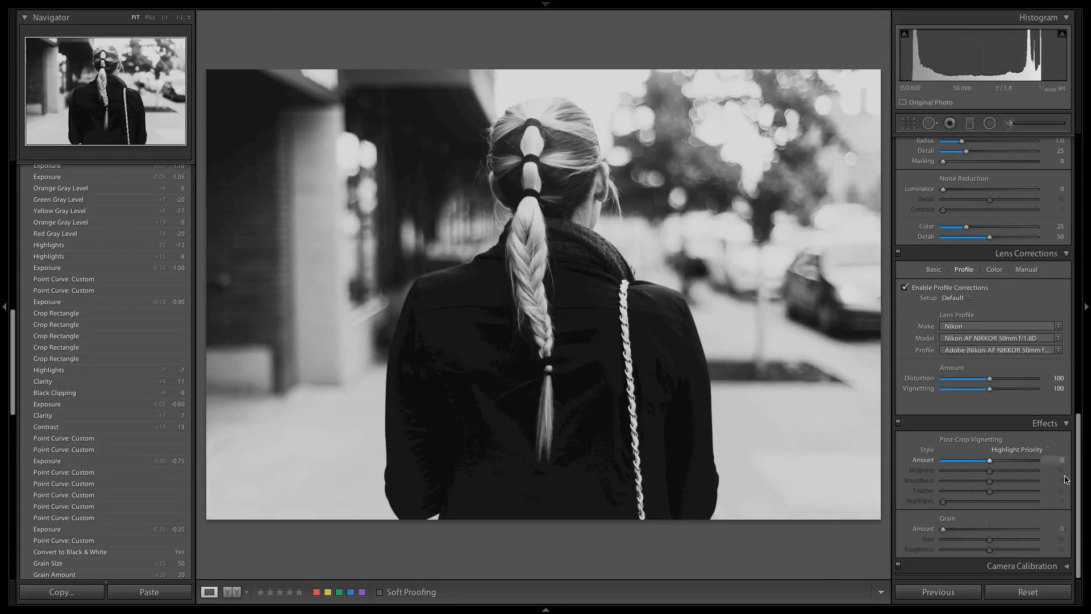
key(ctrl+z)
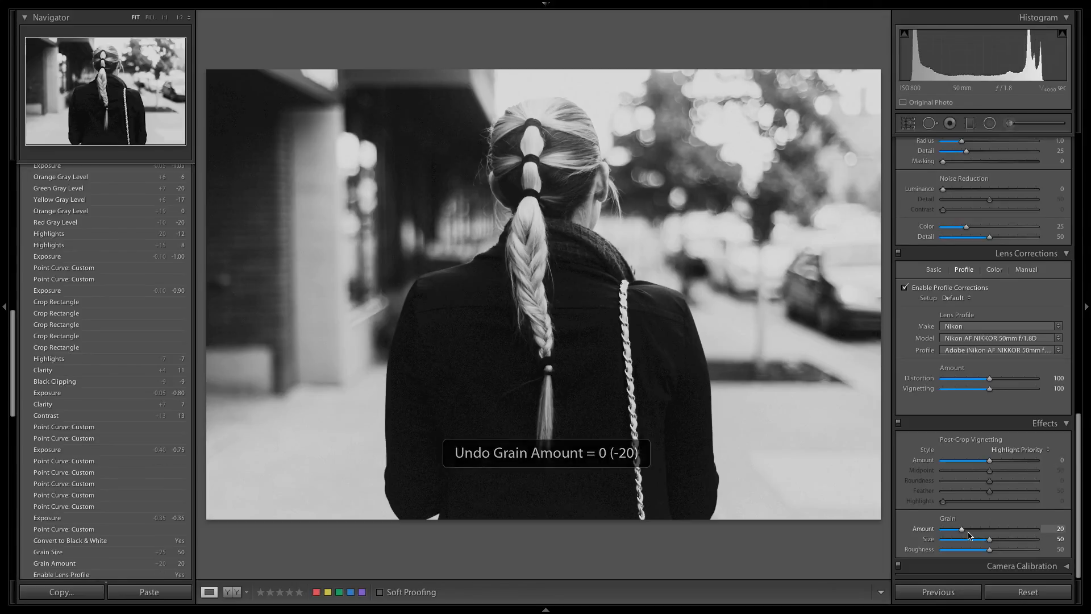
click(968, 529)
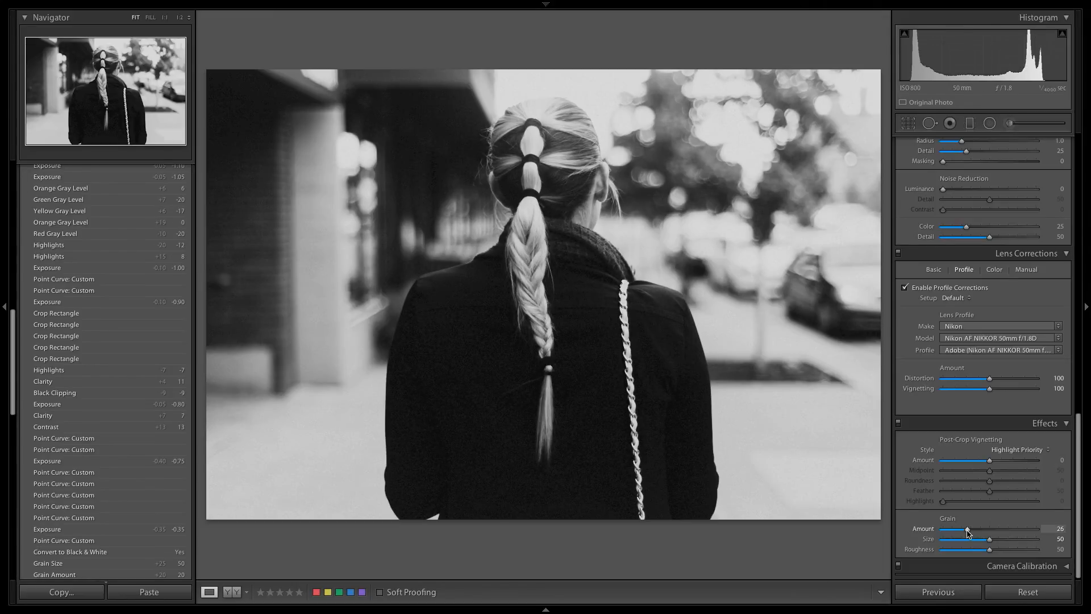
key(ctrl+z)
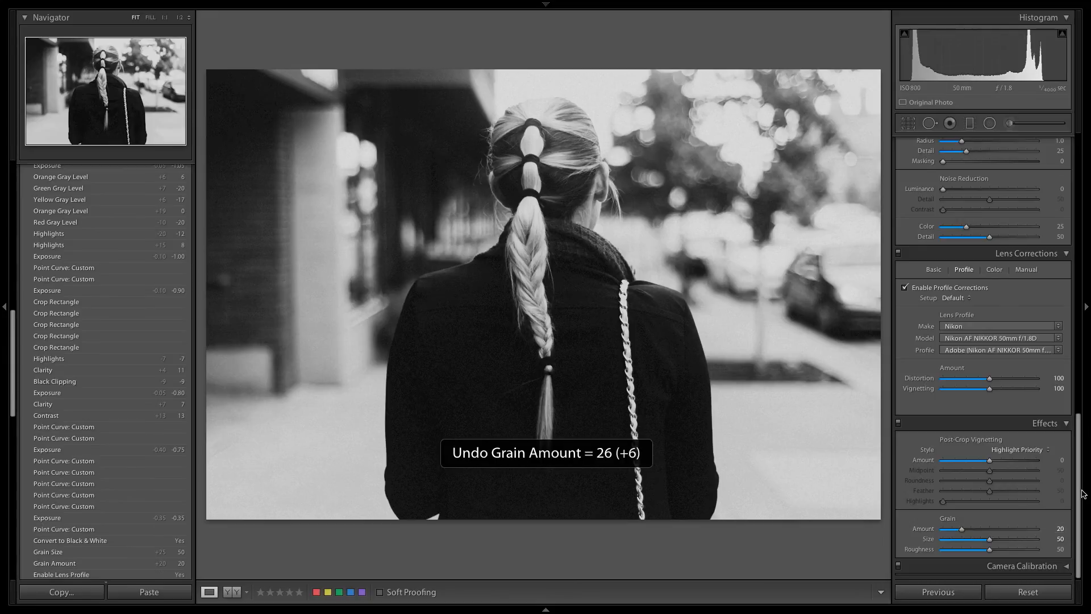
Step: Try raising the whites and undo it, and test the clarity adjustment
drag(1079, 490, 1089, 218)
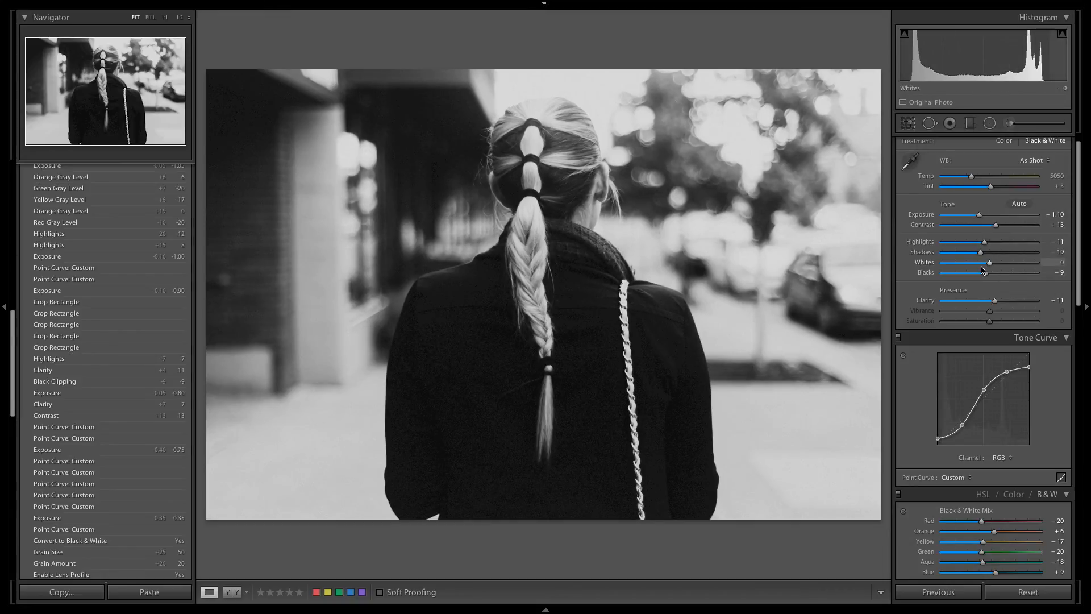
drag(983, 270, 998, 266)
key(ctrl+z)
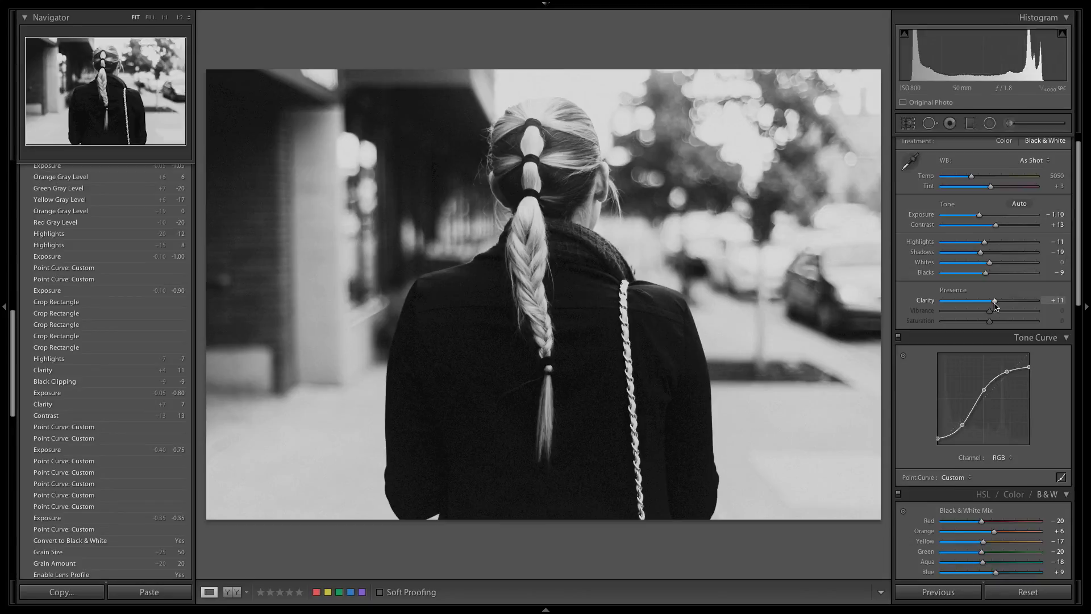
drag(994, 306, 995, 306)
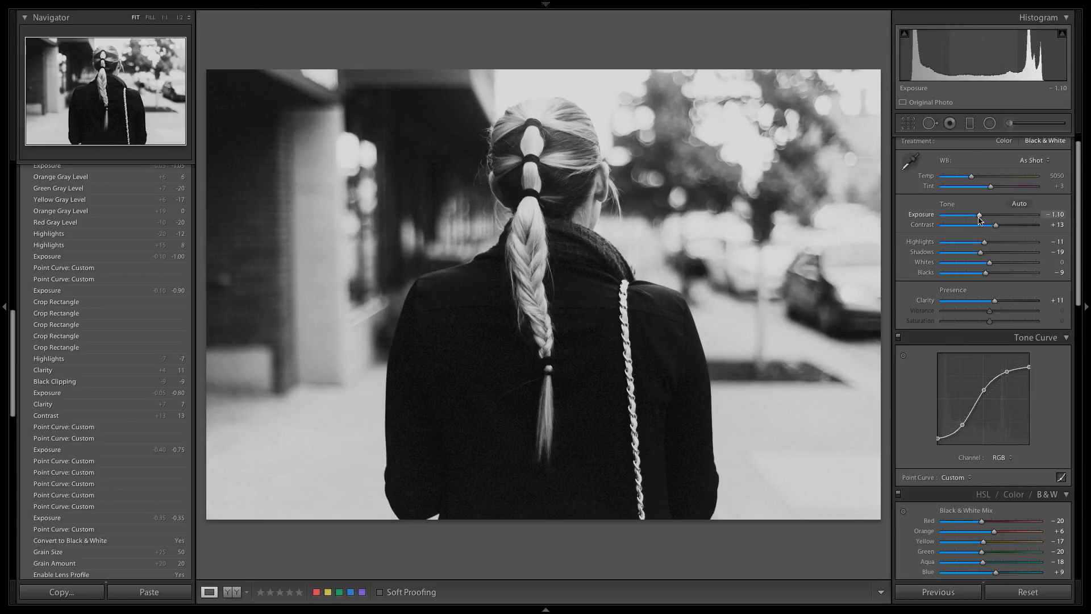
Step: Try the exposure at −1.20 with the highlights at 0, and undo the highlights change
drag(980, 216, 977, 217)
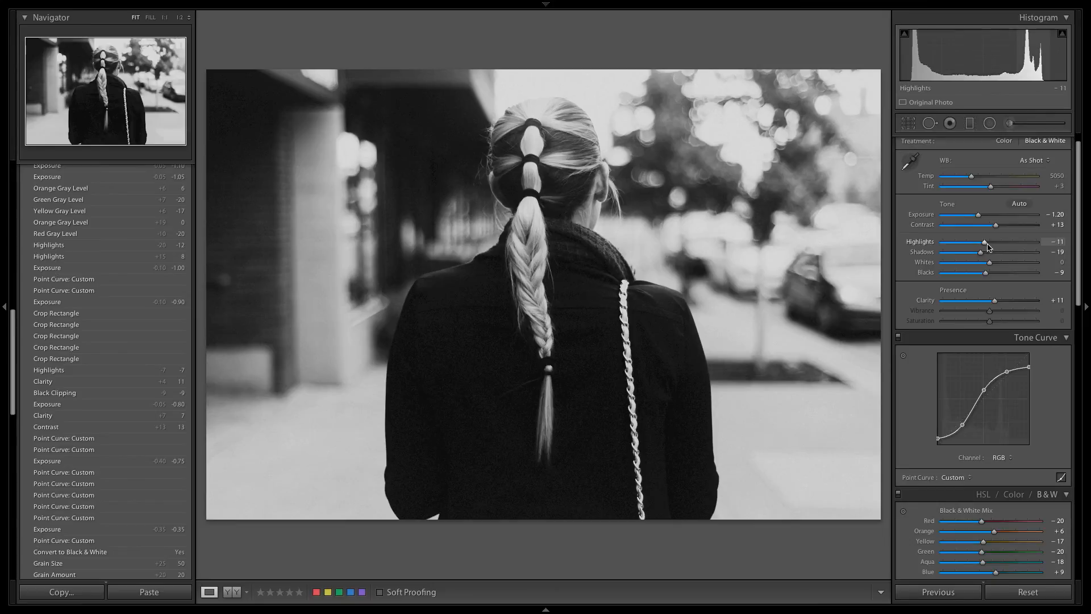
drag(987, 247, 991, 245)
drag(992, 246, 993, 247)
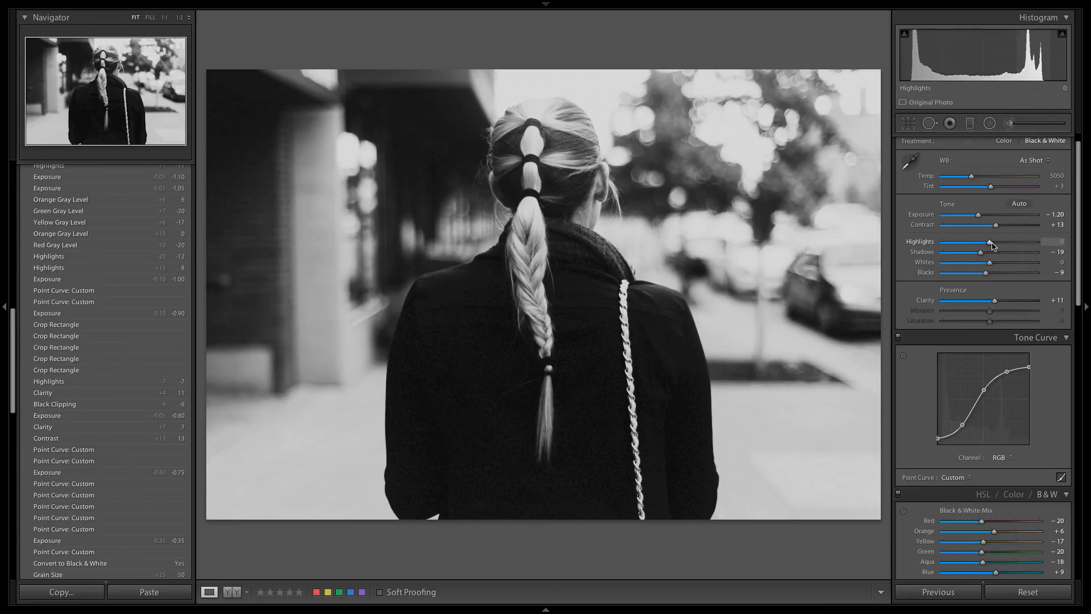
key(ctrl+z)
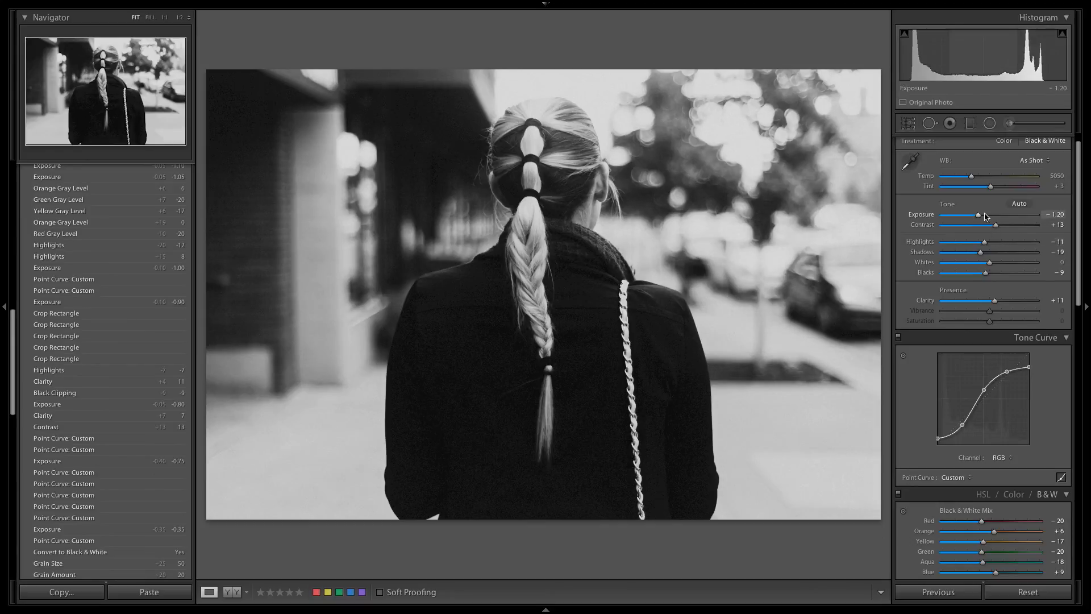
Step: Set the basic tone values to exposure −1.10, blacks −16 and highlights −19
drag(1079, 193, 1009, 4)
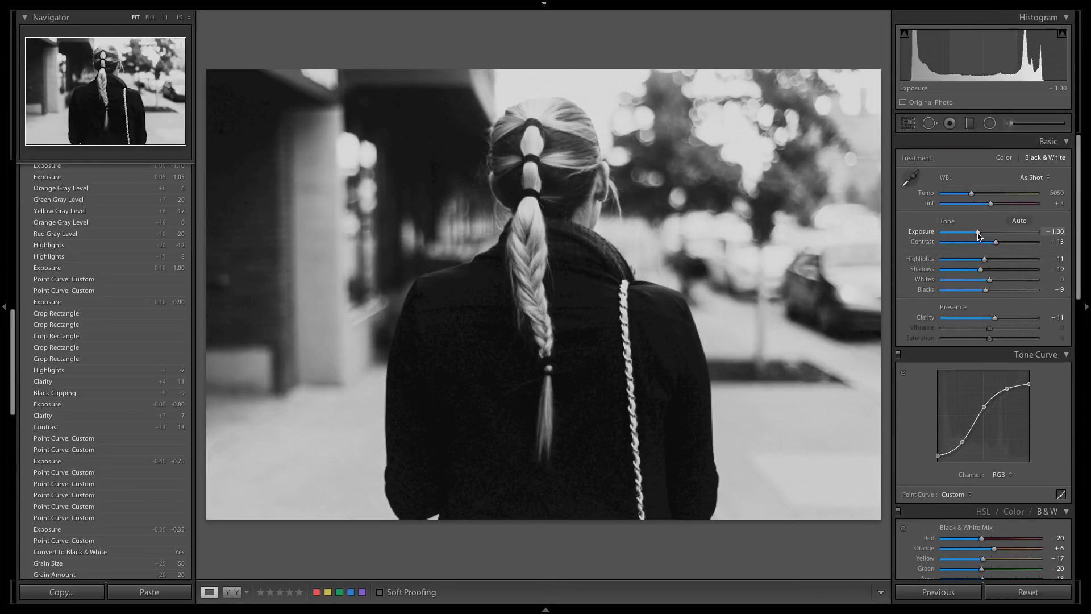
drag(979, 236, 980, 236)
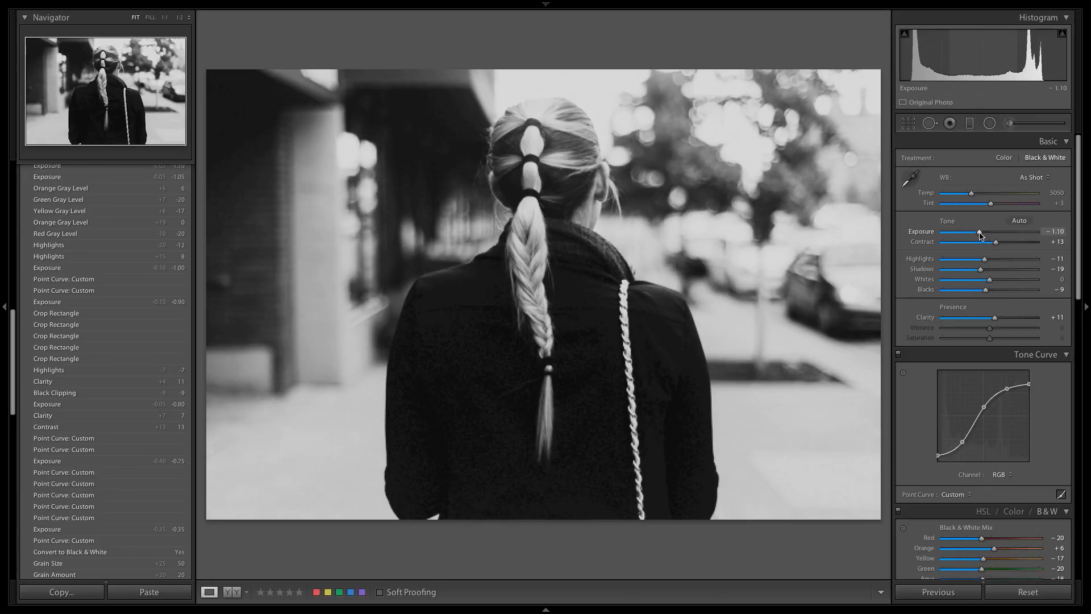
mouse_move(985, 290)
mouse_down()
mouse_move(995, 292)
mouse_move(984, 295)
mouse_up()
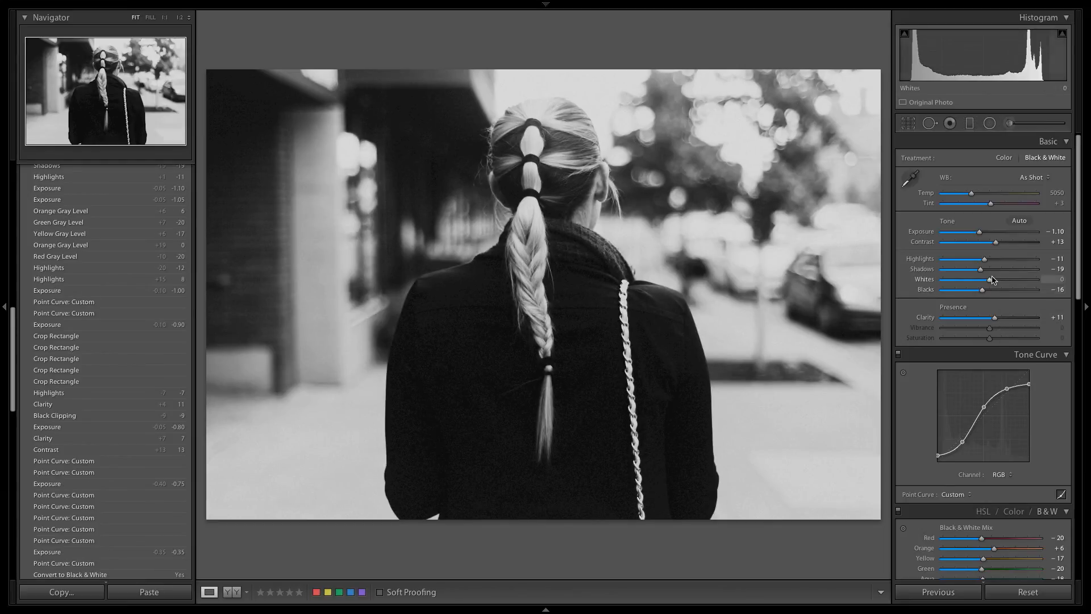
drag(985, 260, 978, 262)
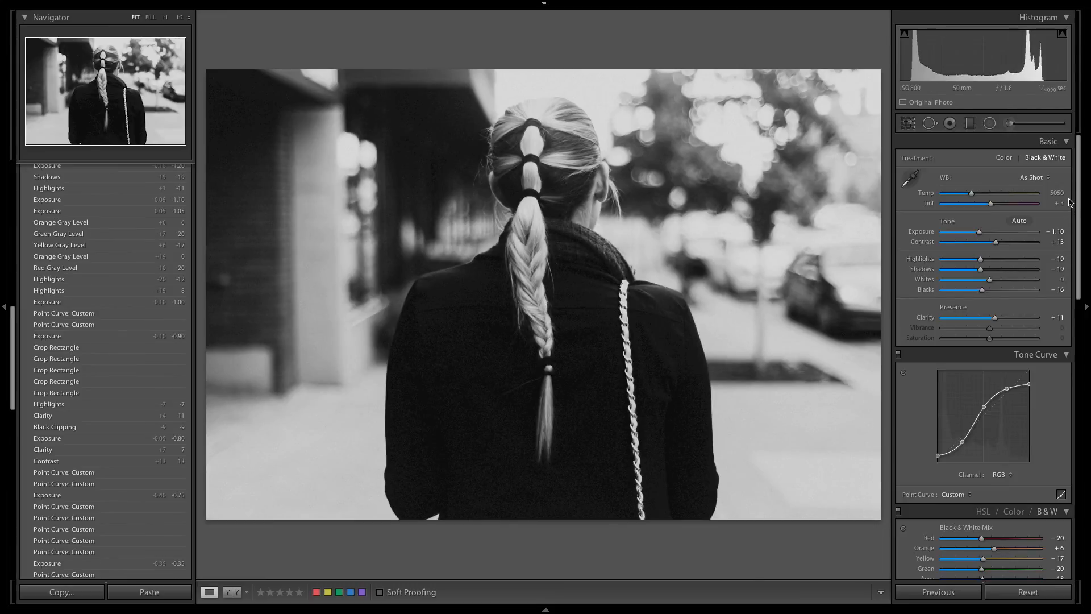
Step: In the black-and-white mix, set red to −2 and yellow to +23, and undo the last unwanted adjustment
scroll(1080, 218, down, 2)
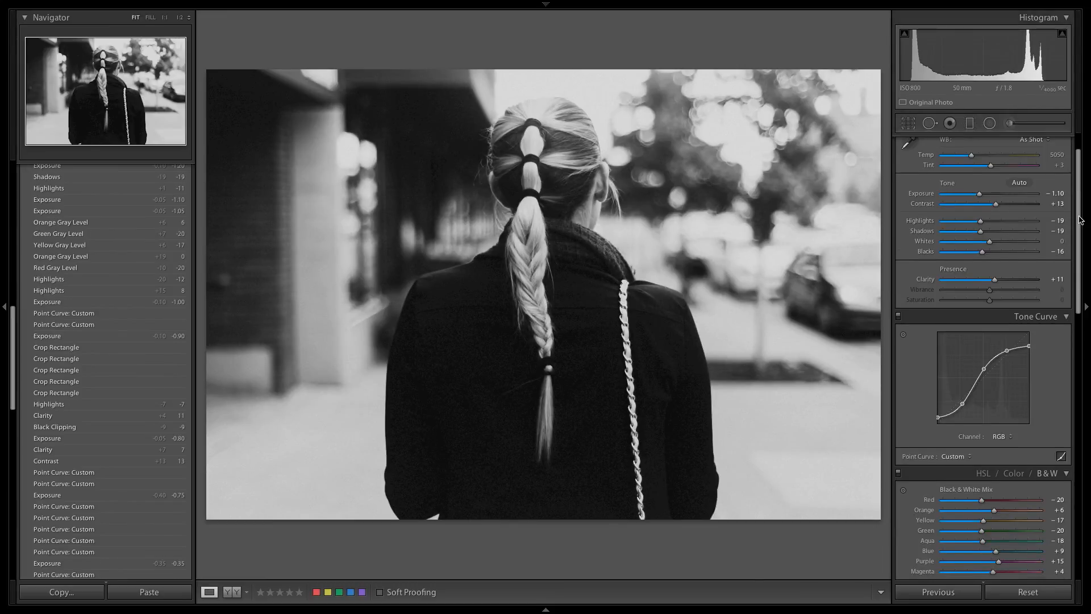
scroll(1081, 220, up, 2)
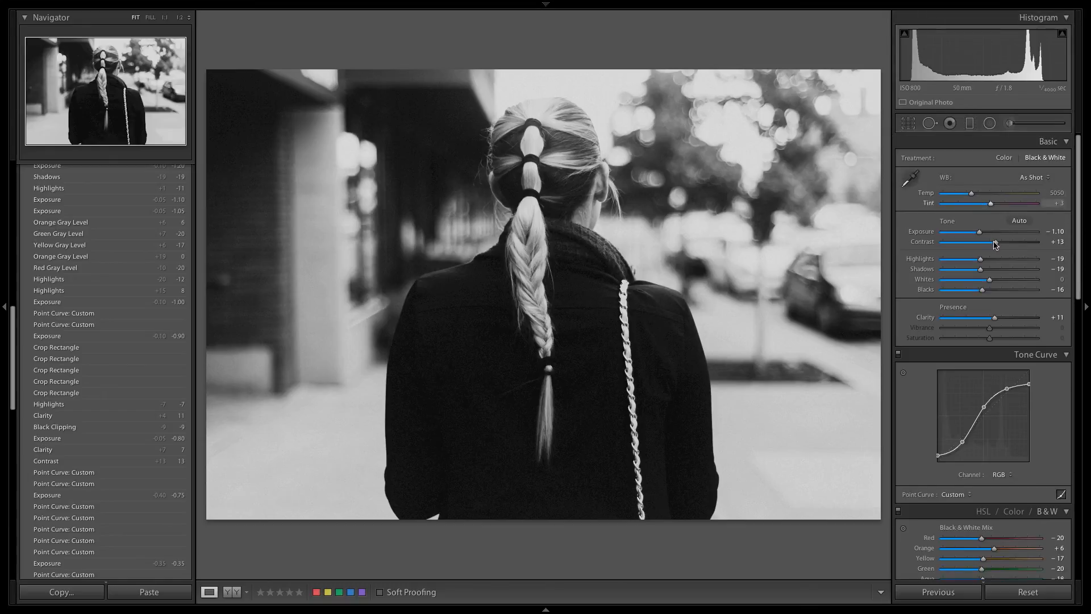
scroll(1080, 217, down, 15)
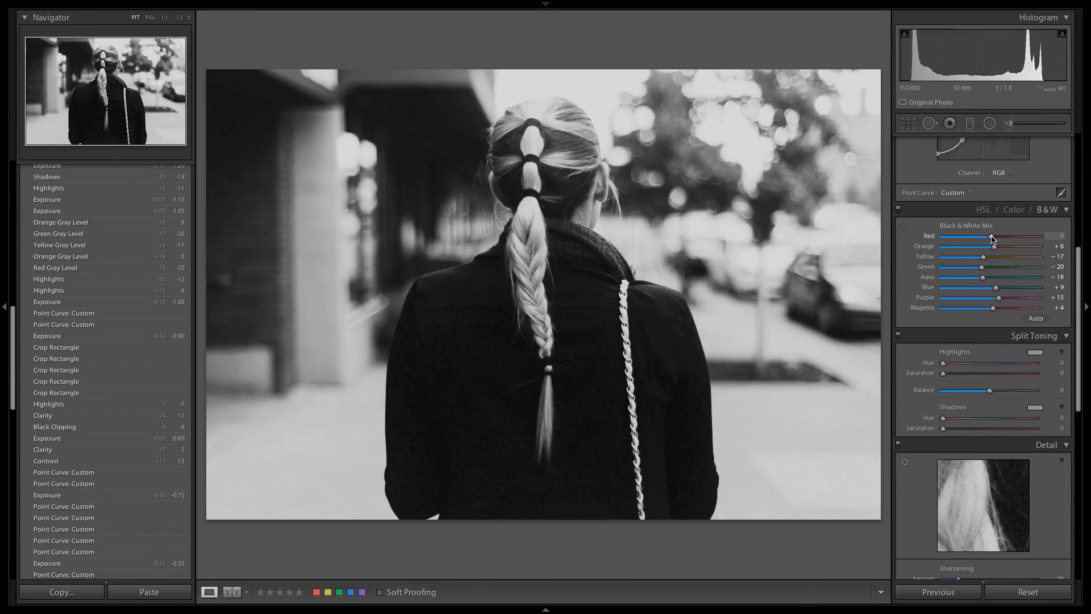
mouse_move(993, 238)
mouse_down()
mouse_move(974, 238)
mouse_move(991, 238)
mouse_move(987, 248)
mouse_move(1003, 256)
mouse_up()
key(ctrl+z)
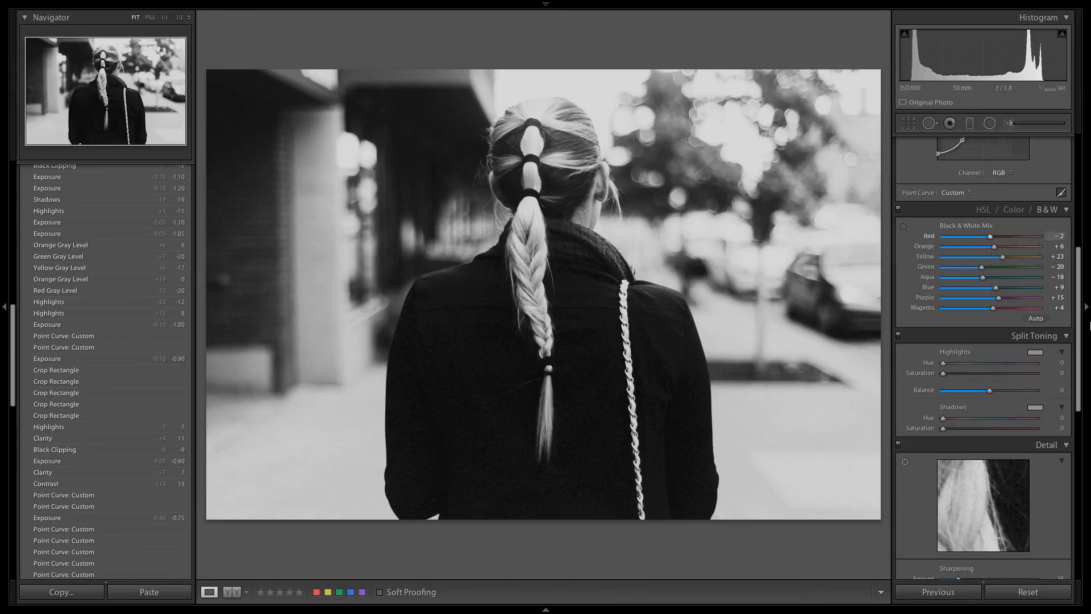
drag(1079, 329, 1083, 182)
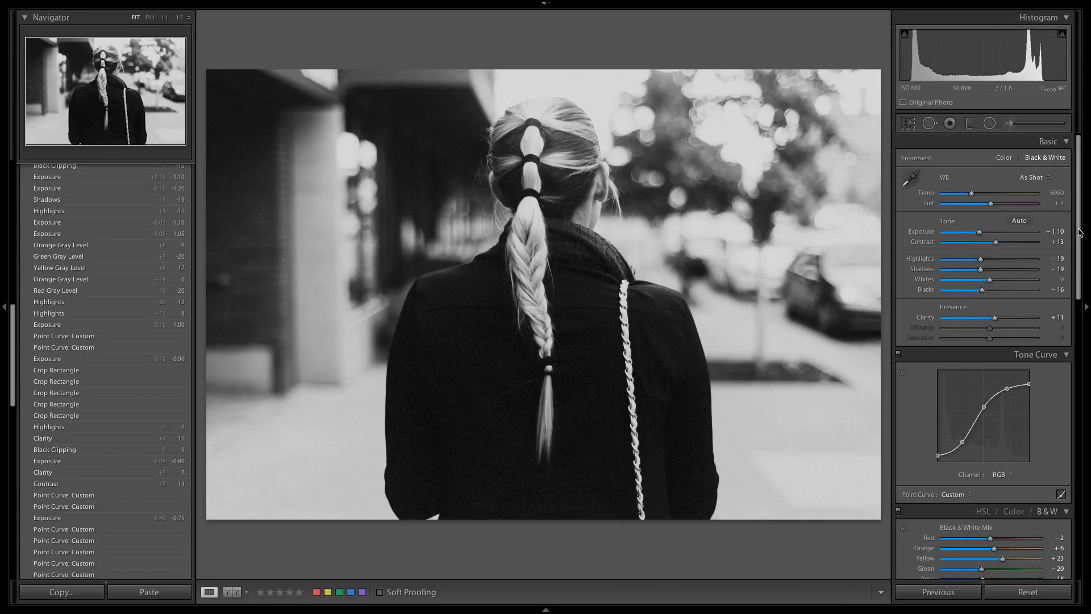
mouse_move(851, 9)
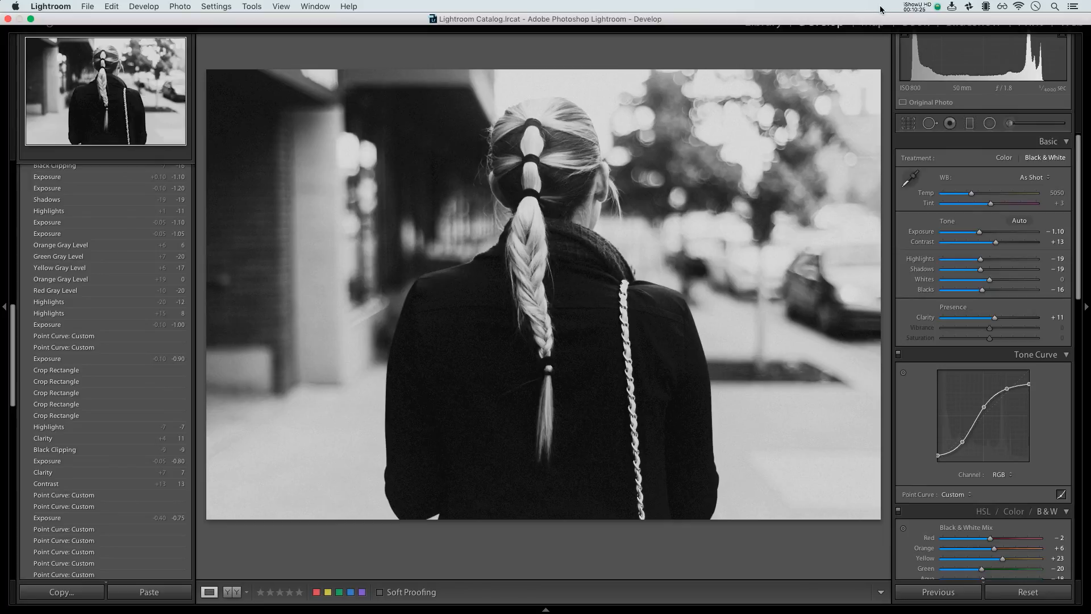